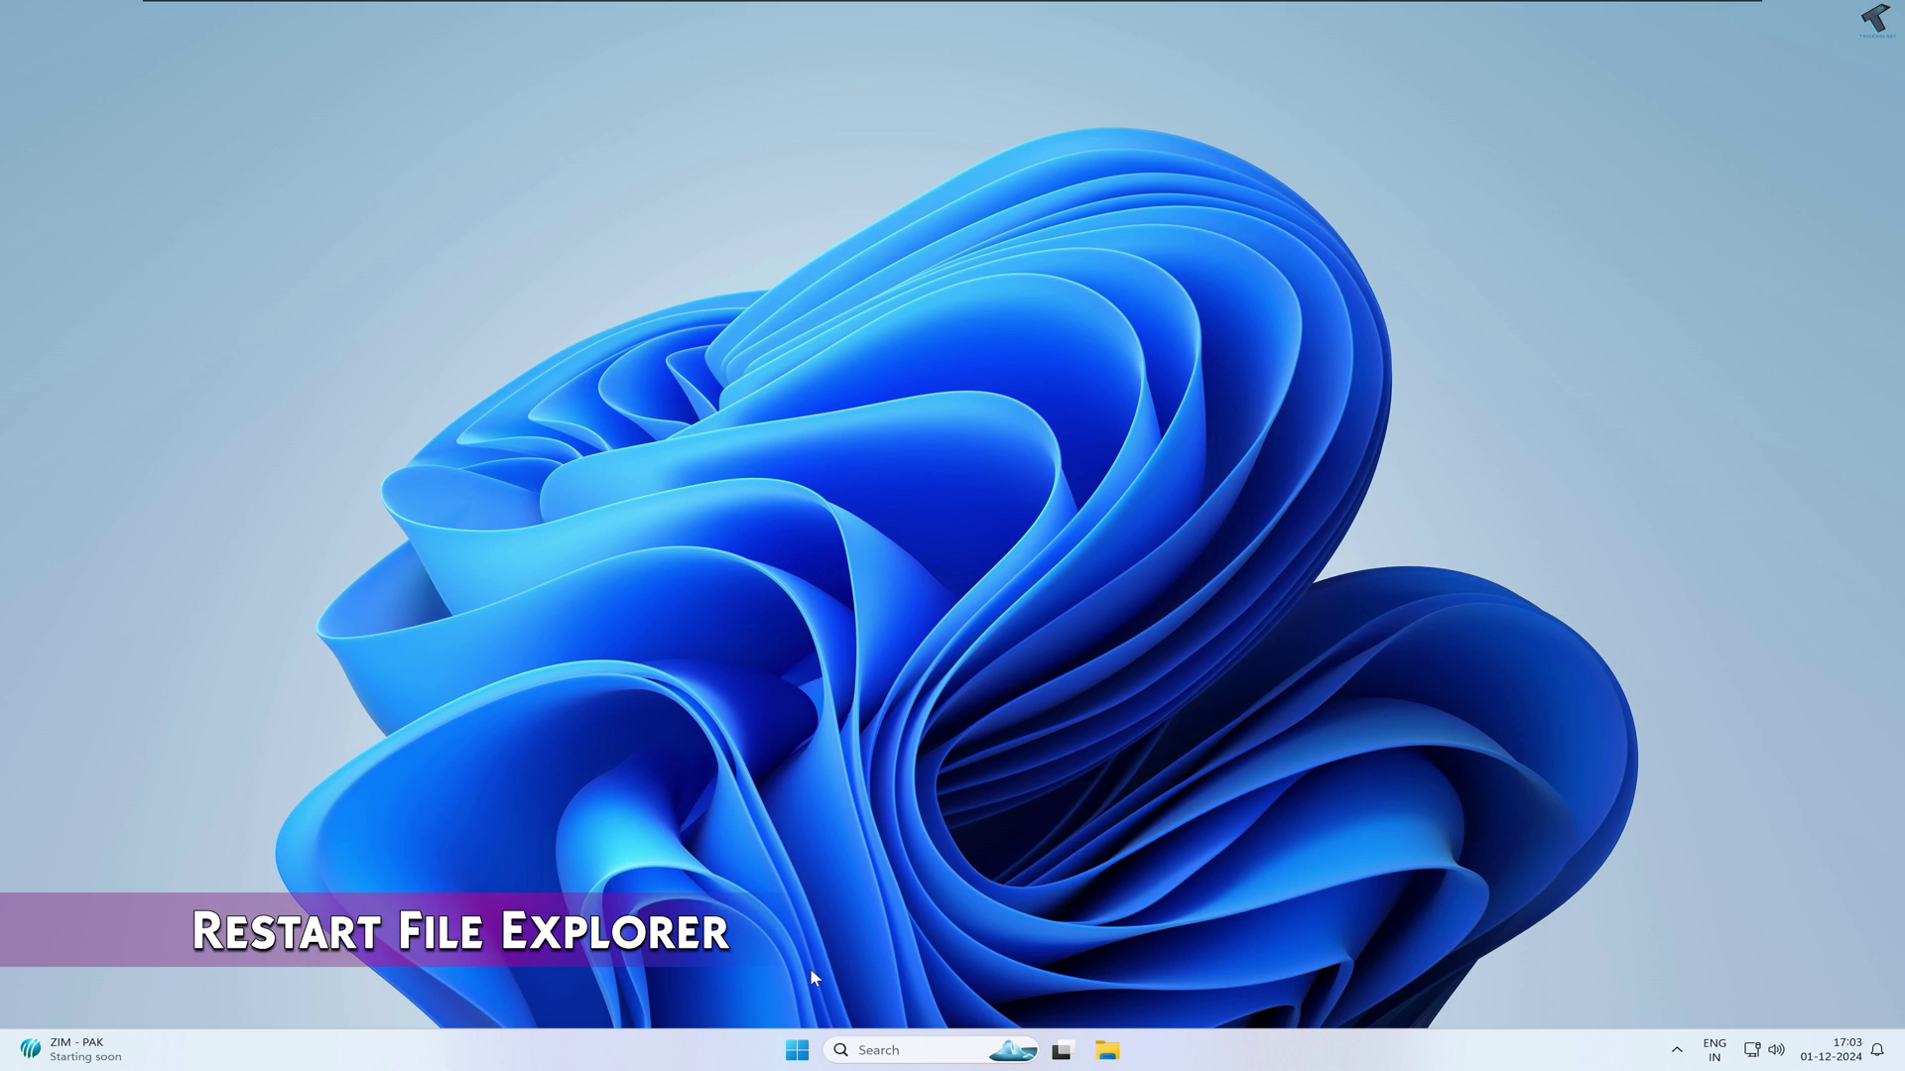
Restart the Windows Explorer process from Task Manager's process list.
right_click(795, 1053)
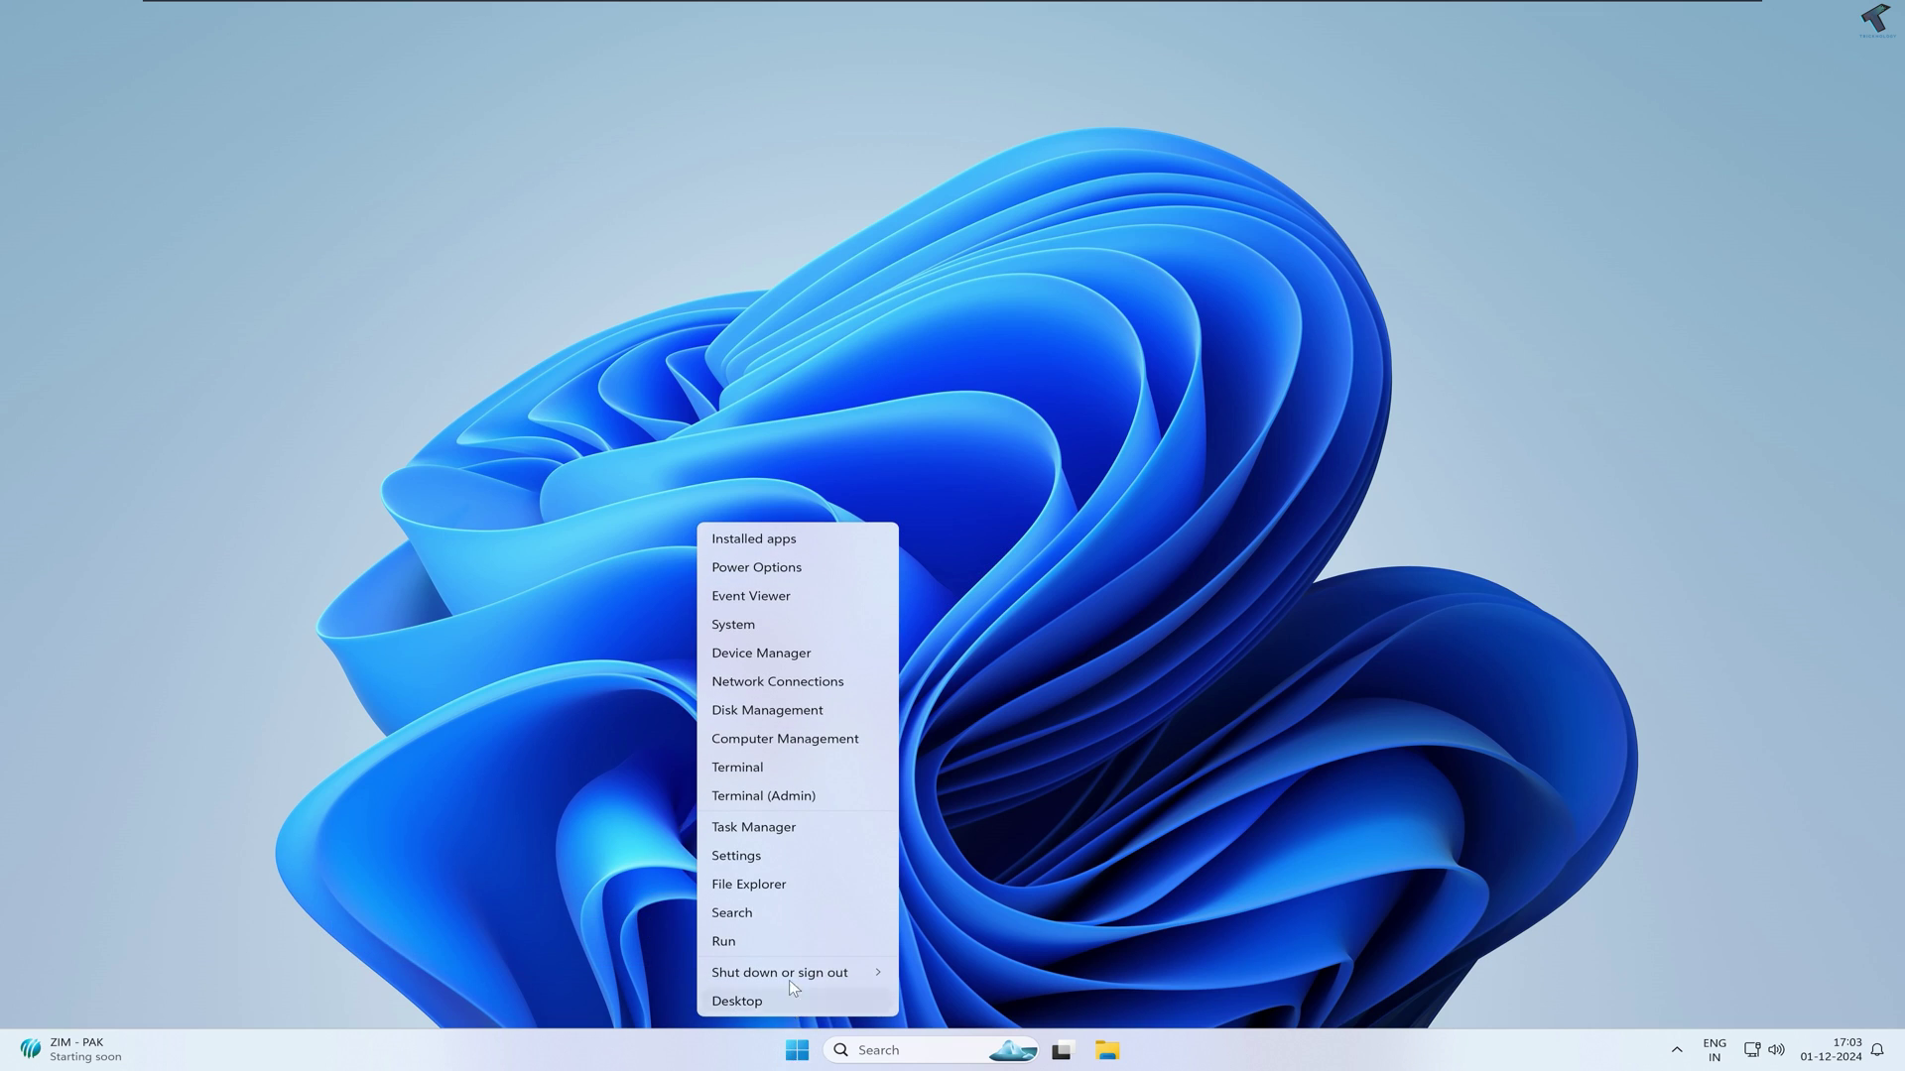
click(754, 829)
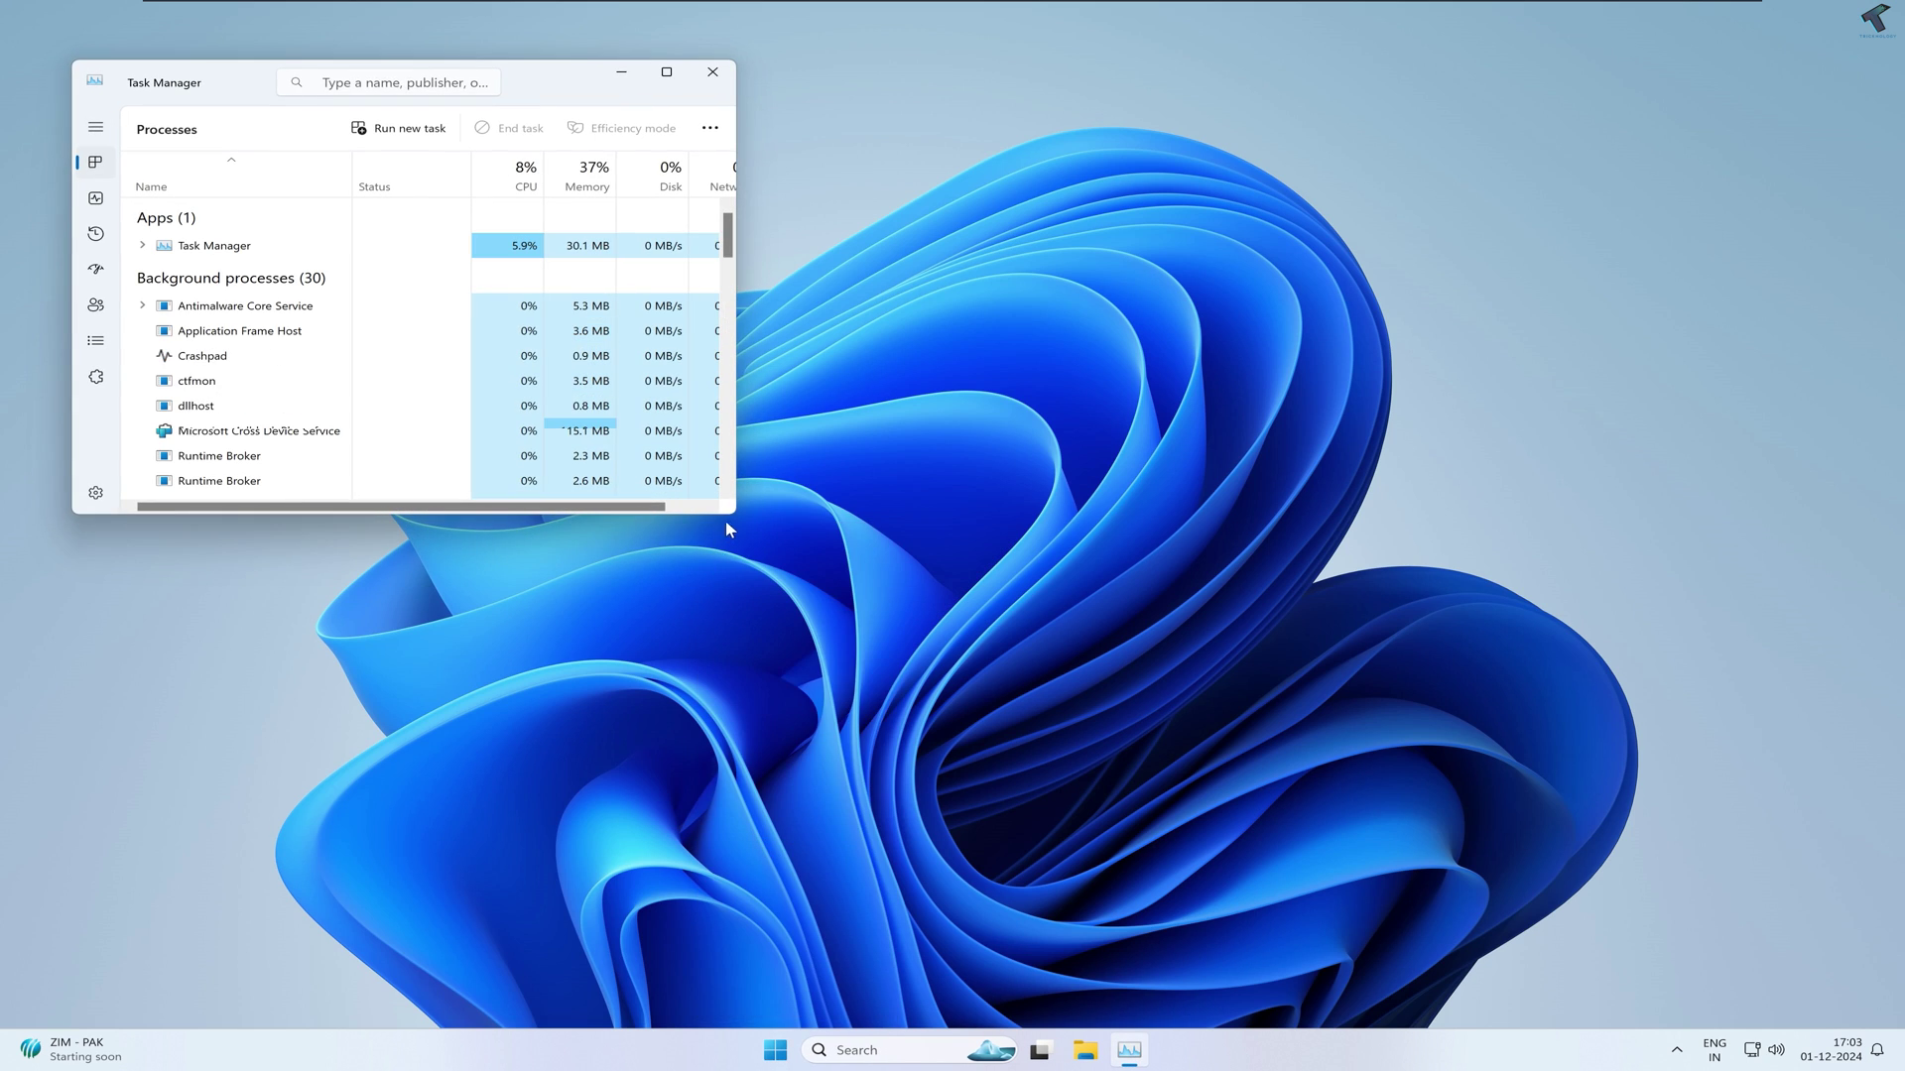
drag(734, 512, 1018, 647)
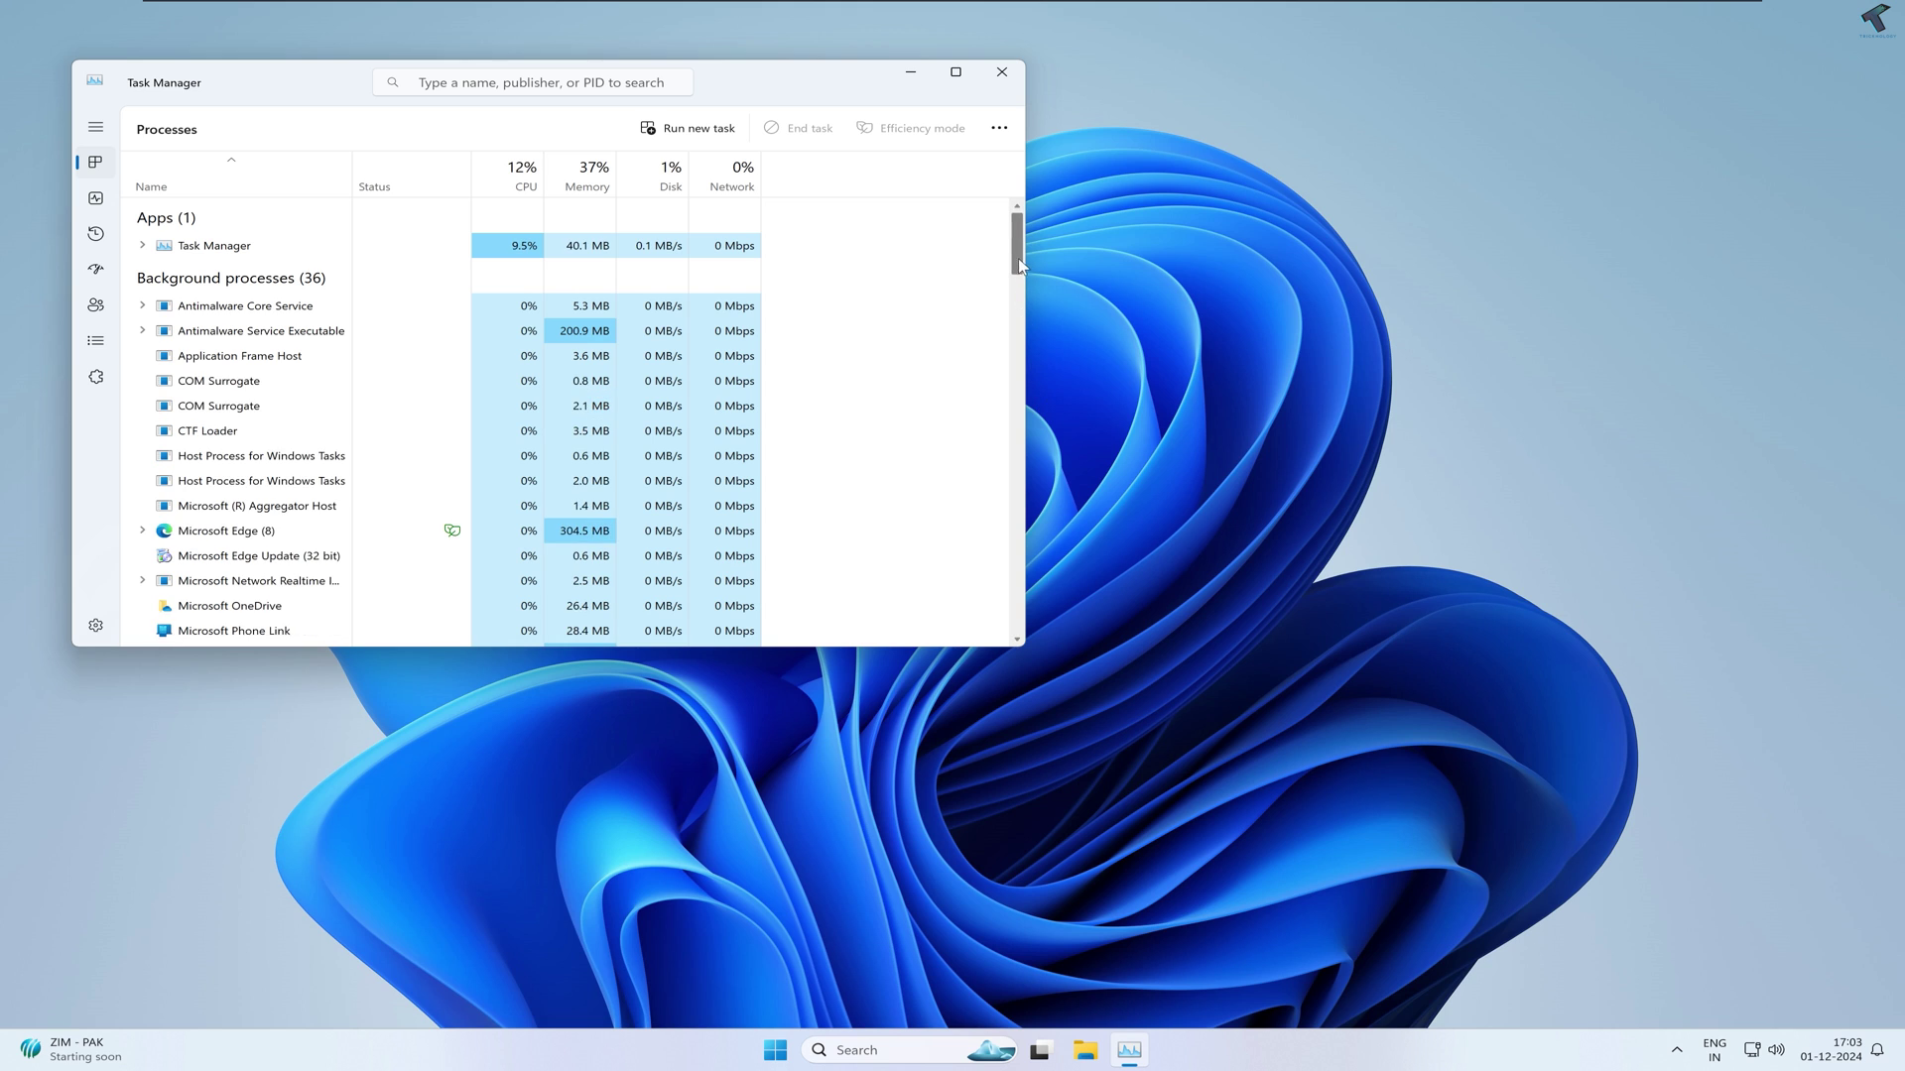
drag(1018, 258, 1017, 635)
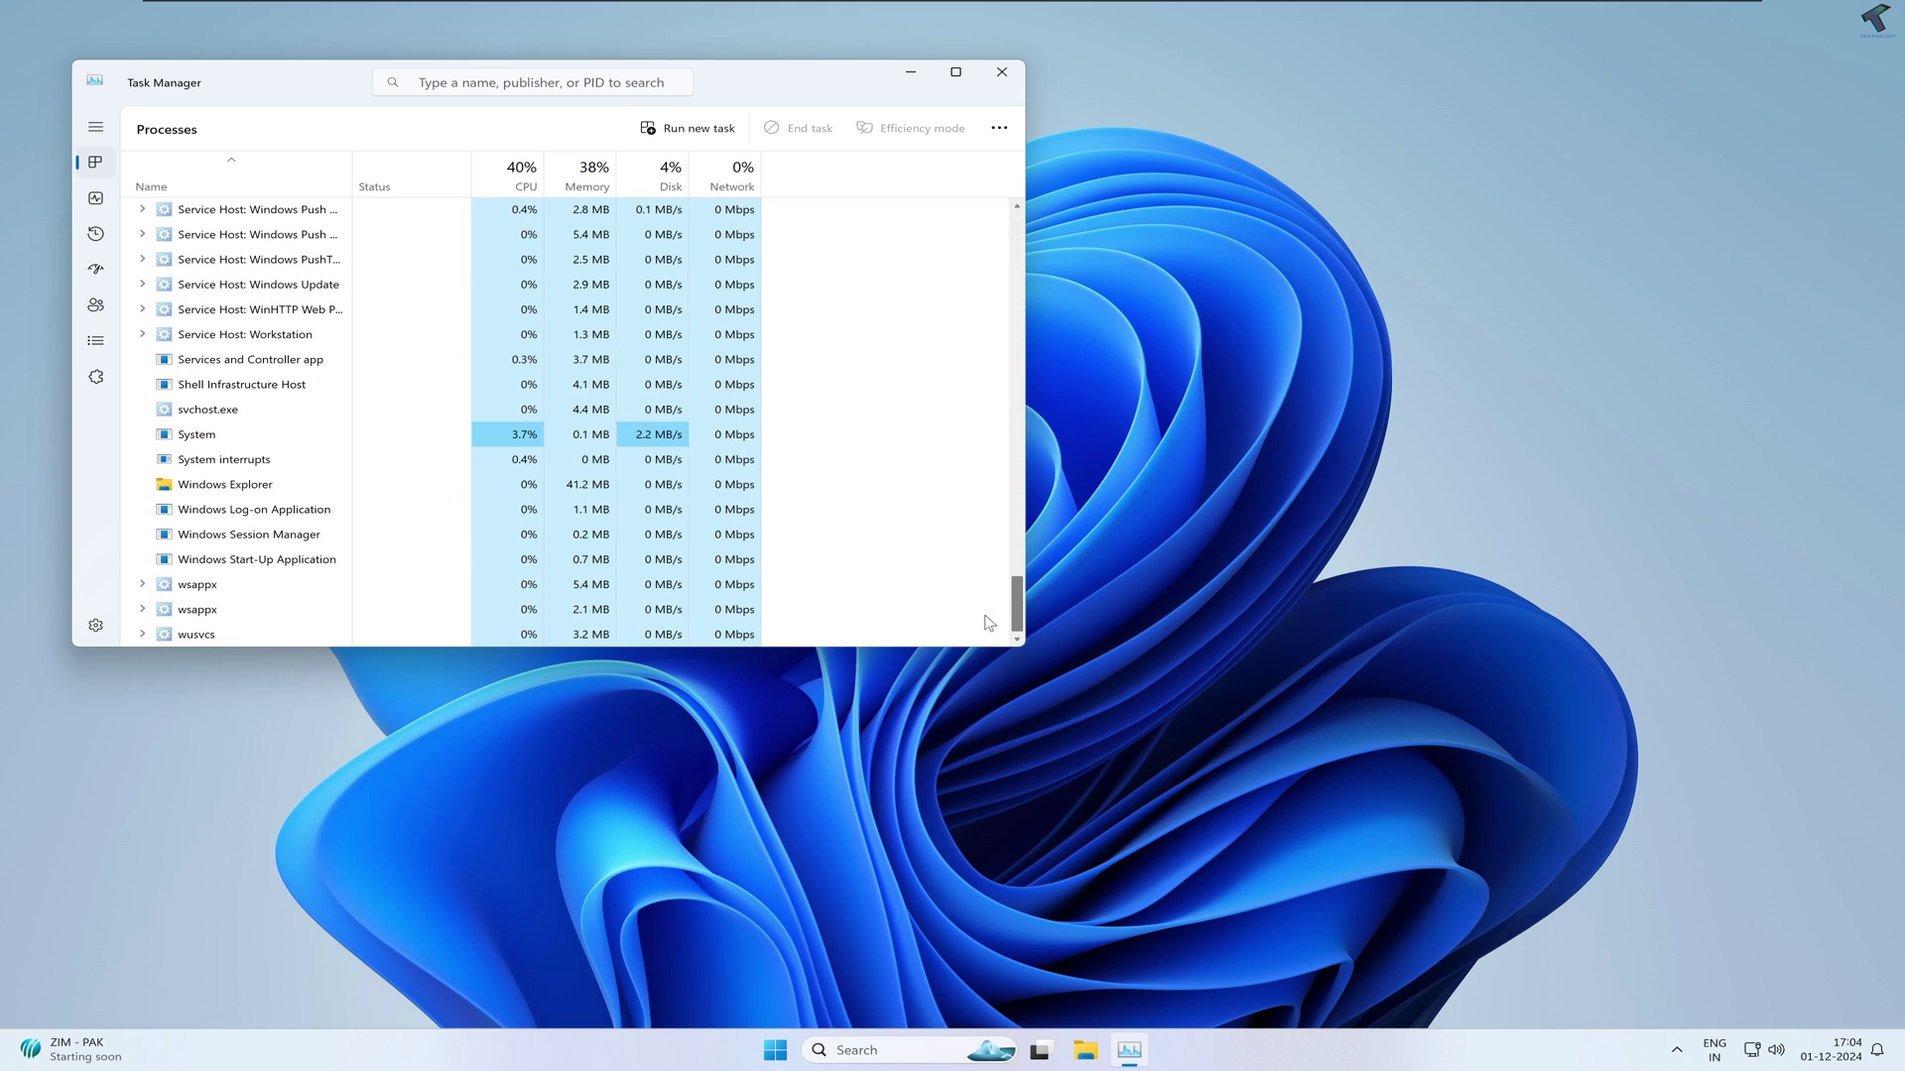
click(253, 489)
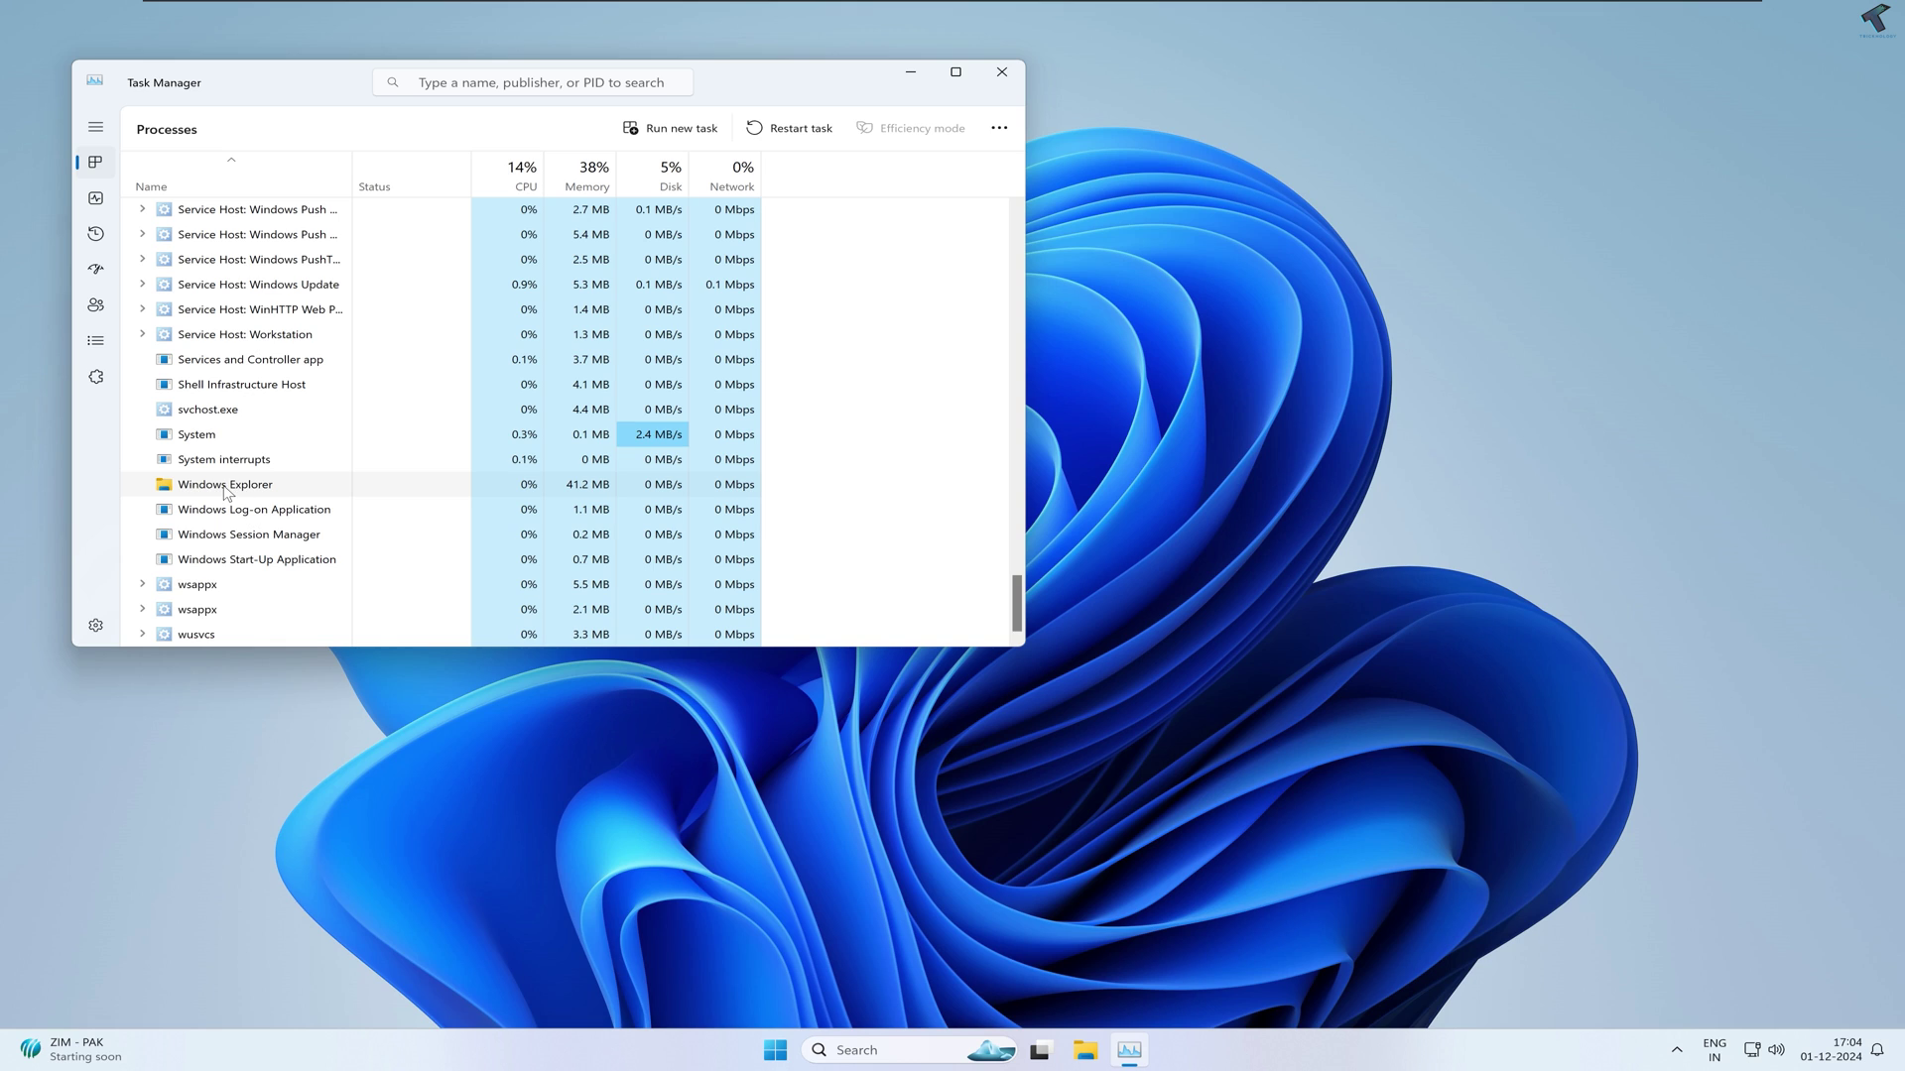
right_click(226, 493)
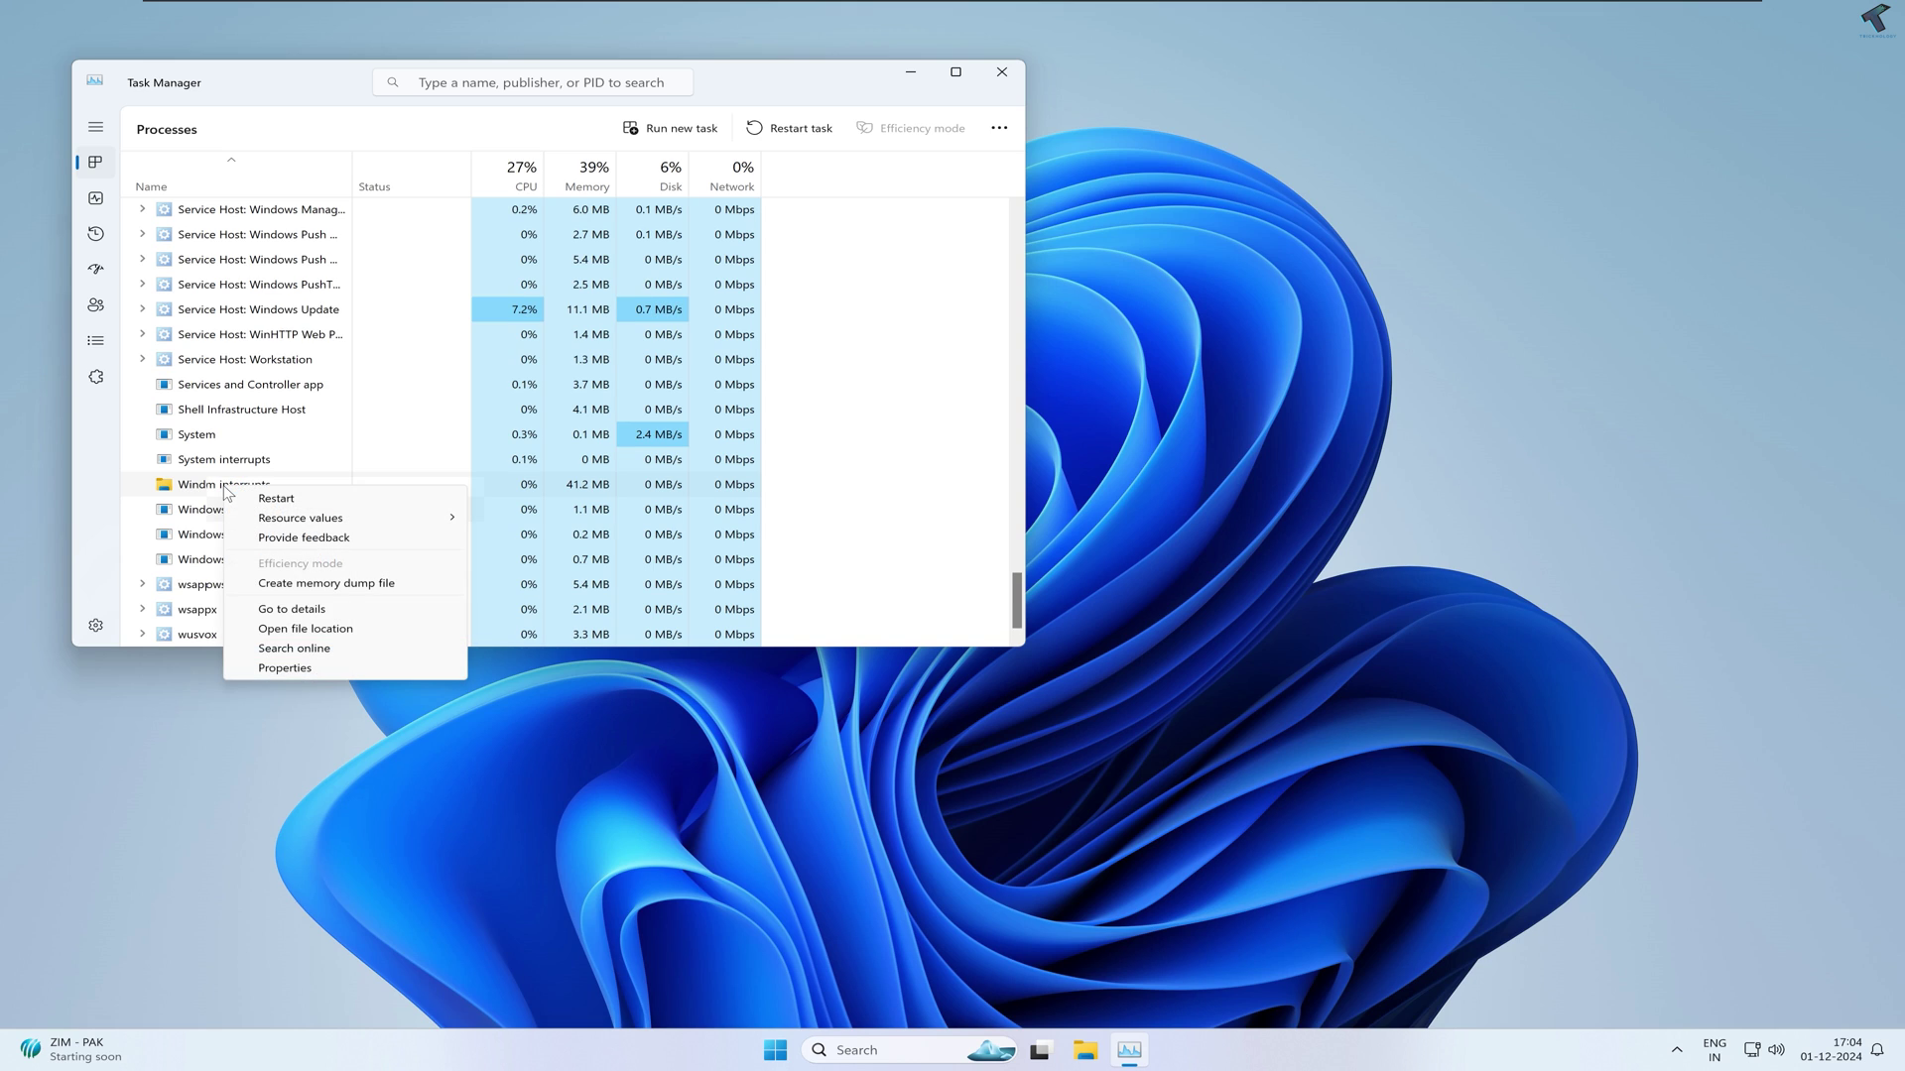
click(307, 500)
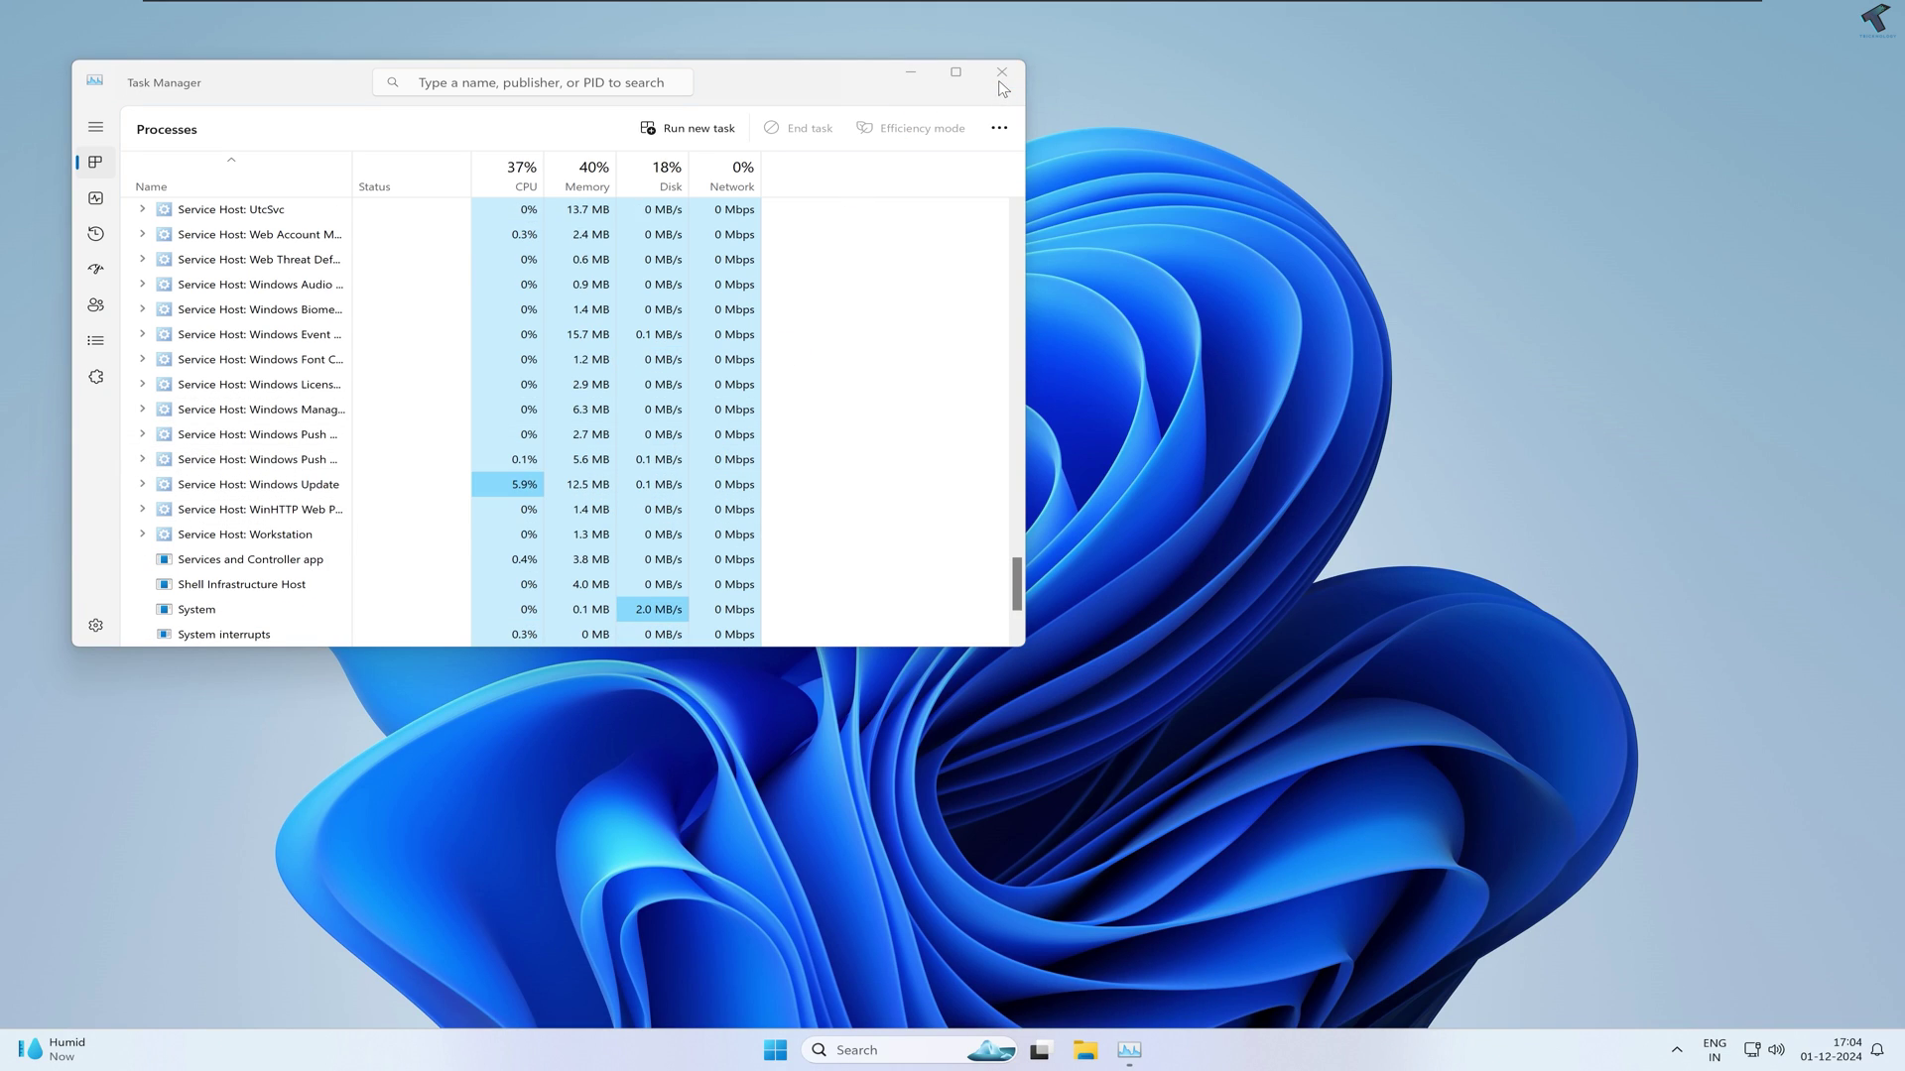
Filter Settings' Installed apps list by 'edge' and open Microsoft Edge's options menu.
click(1001, 79)
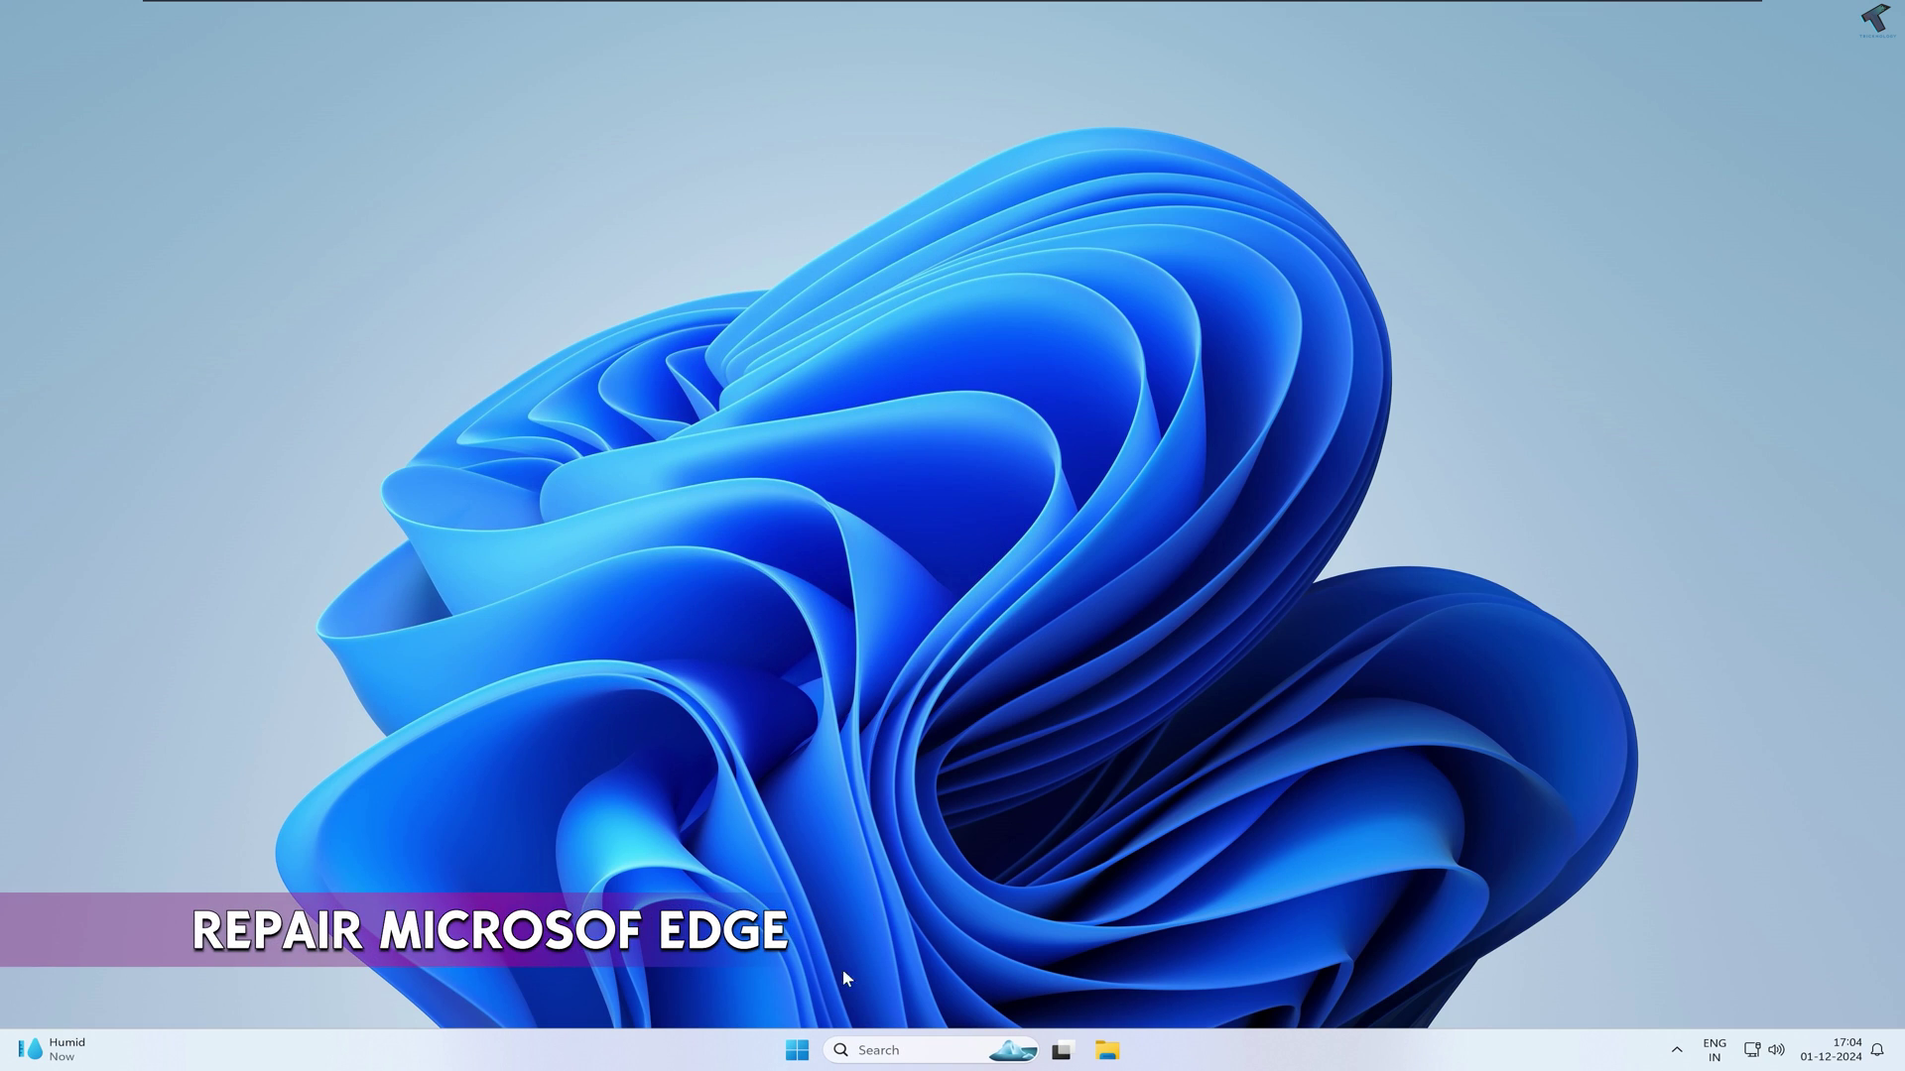
right_click(811, 1044)
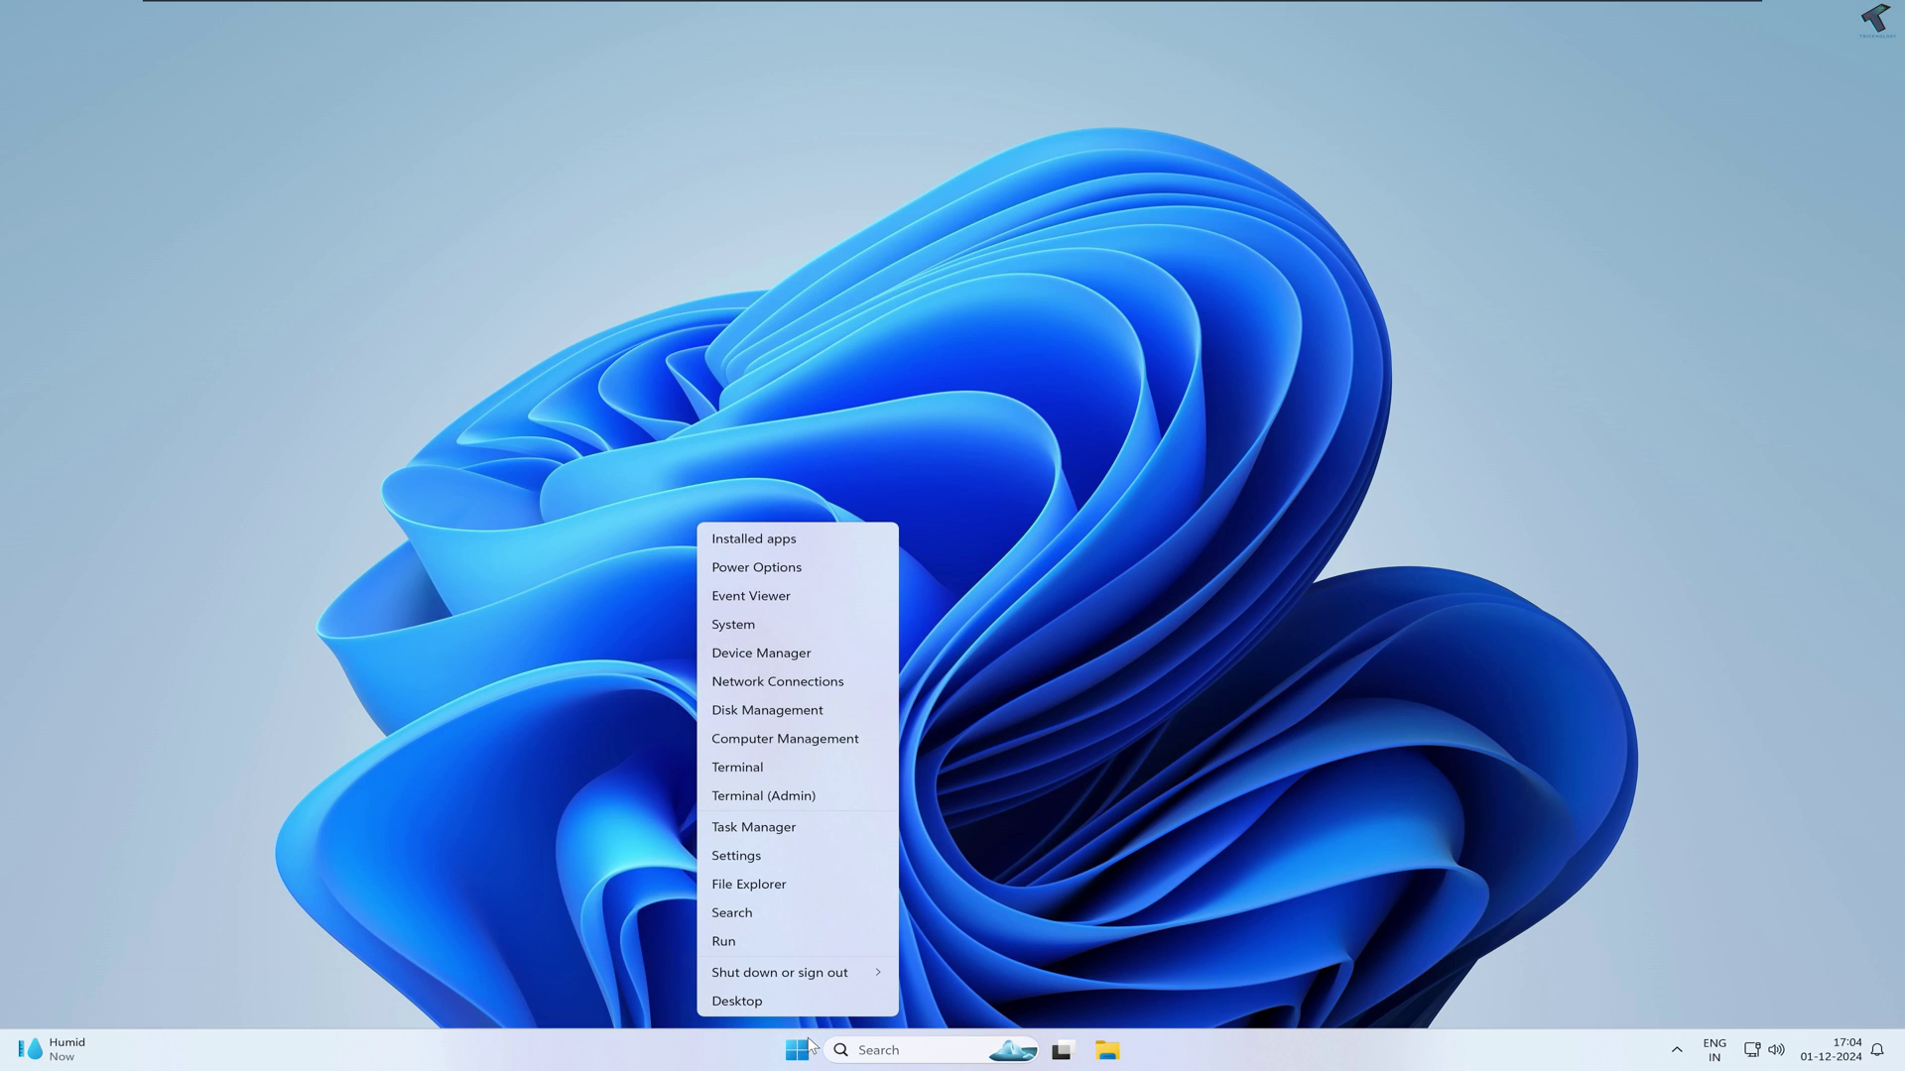
click(788, 859)
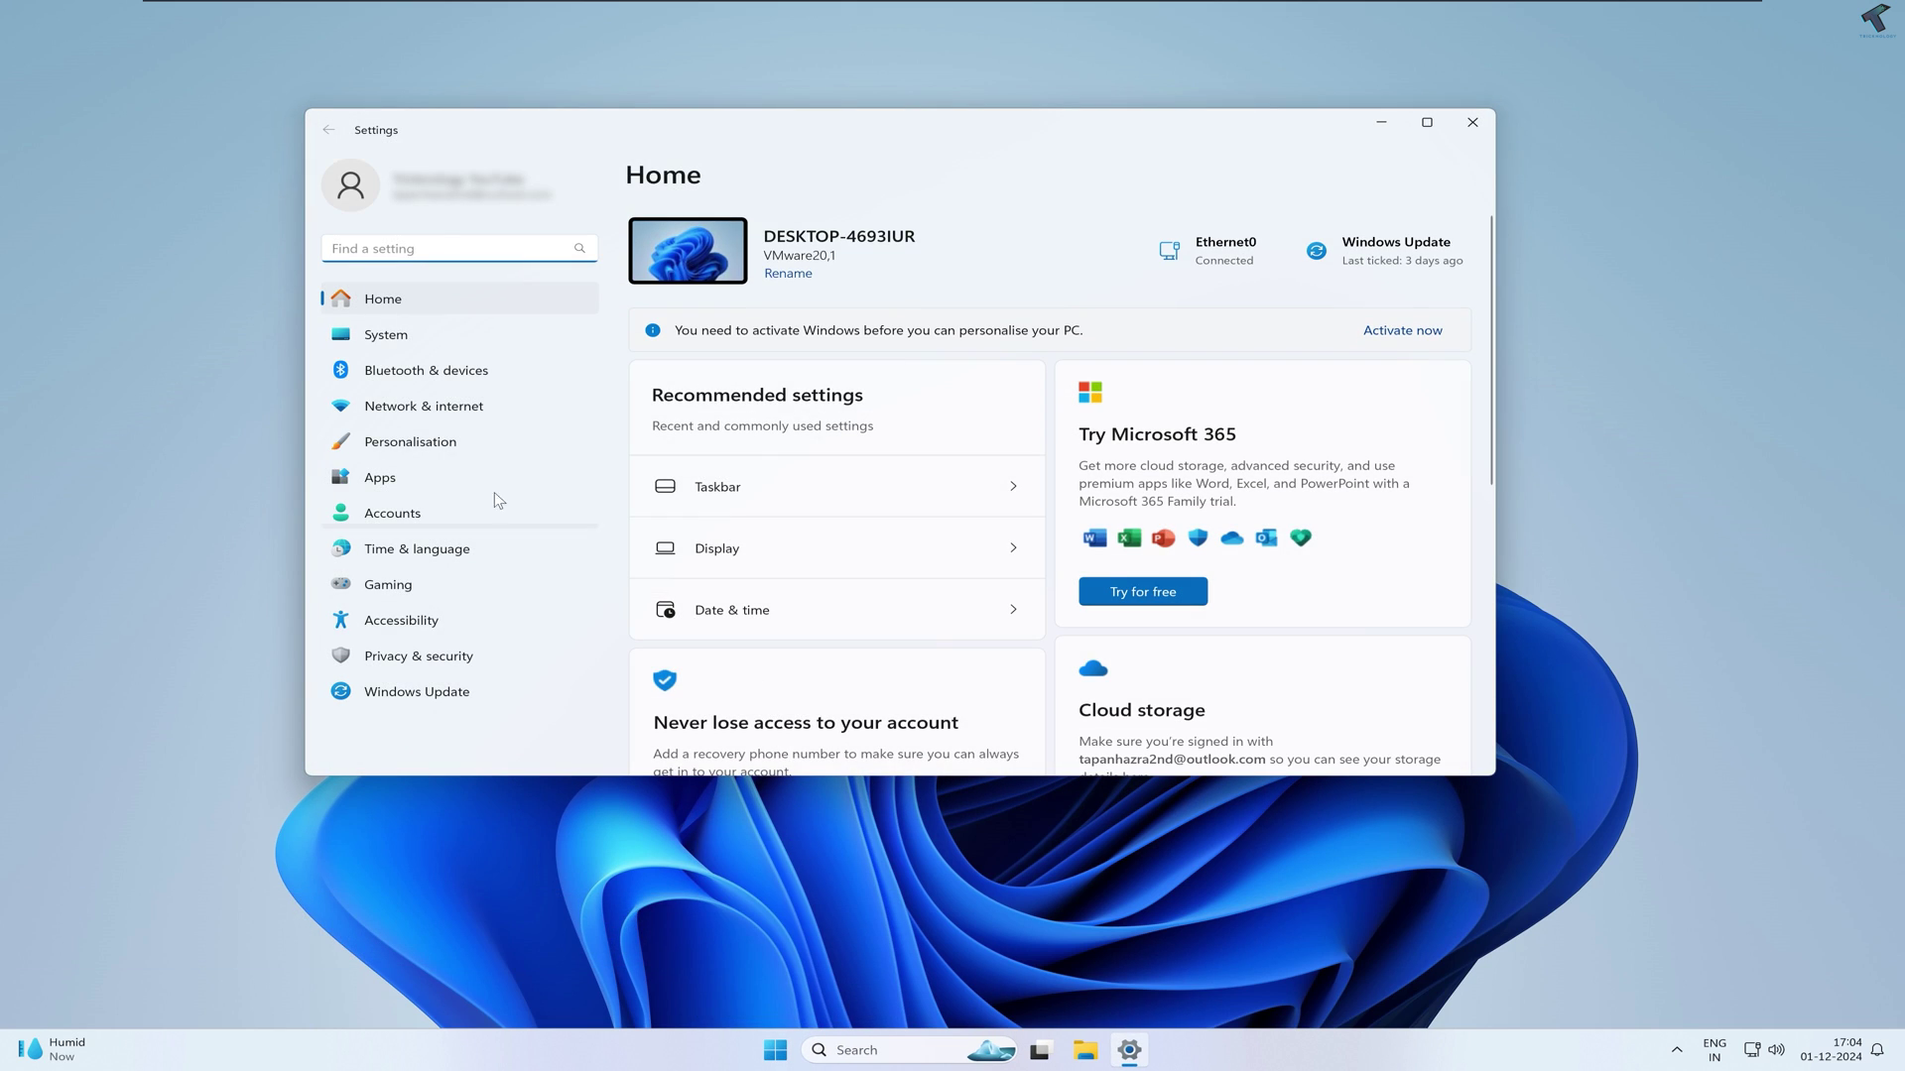
click(377, 480)
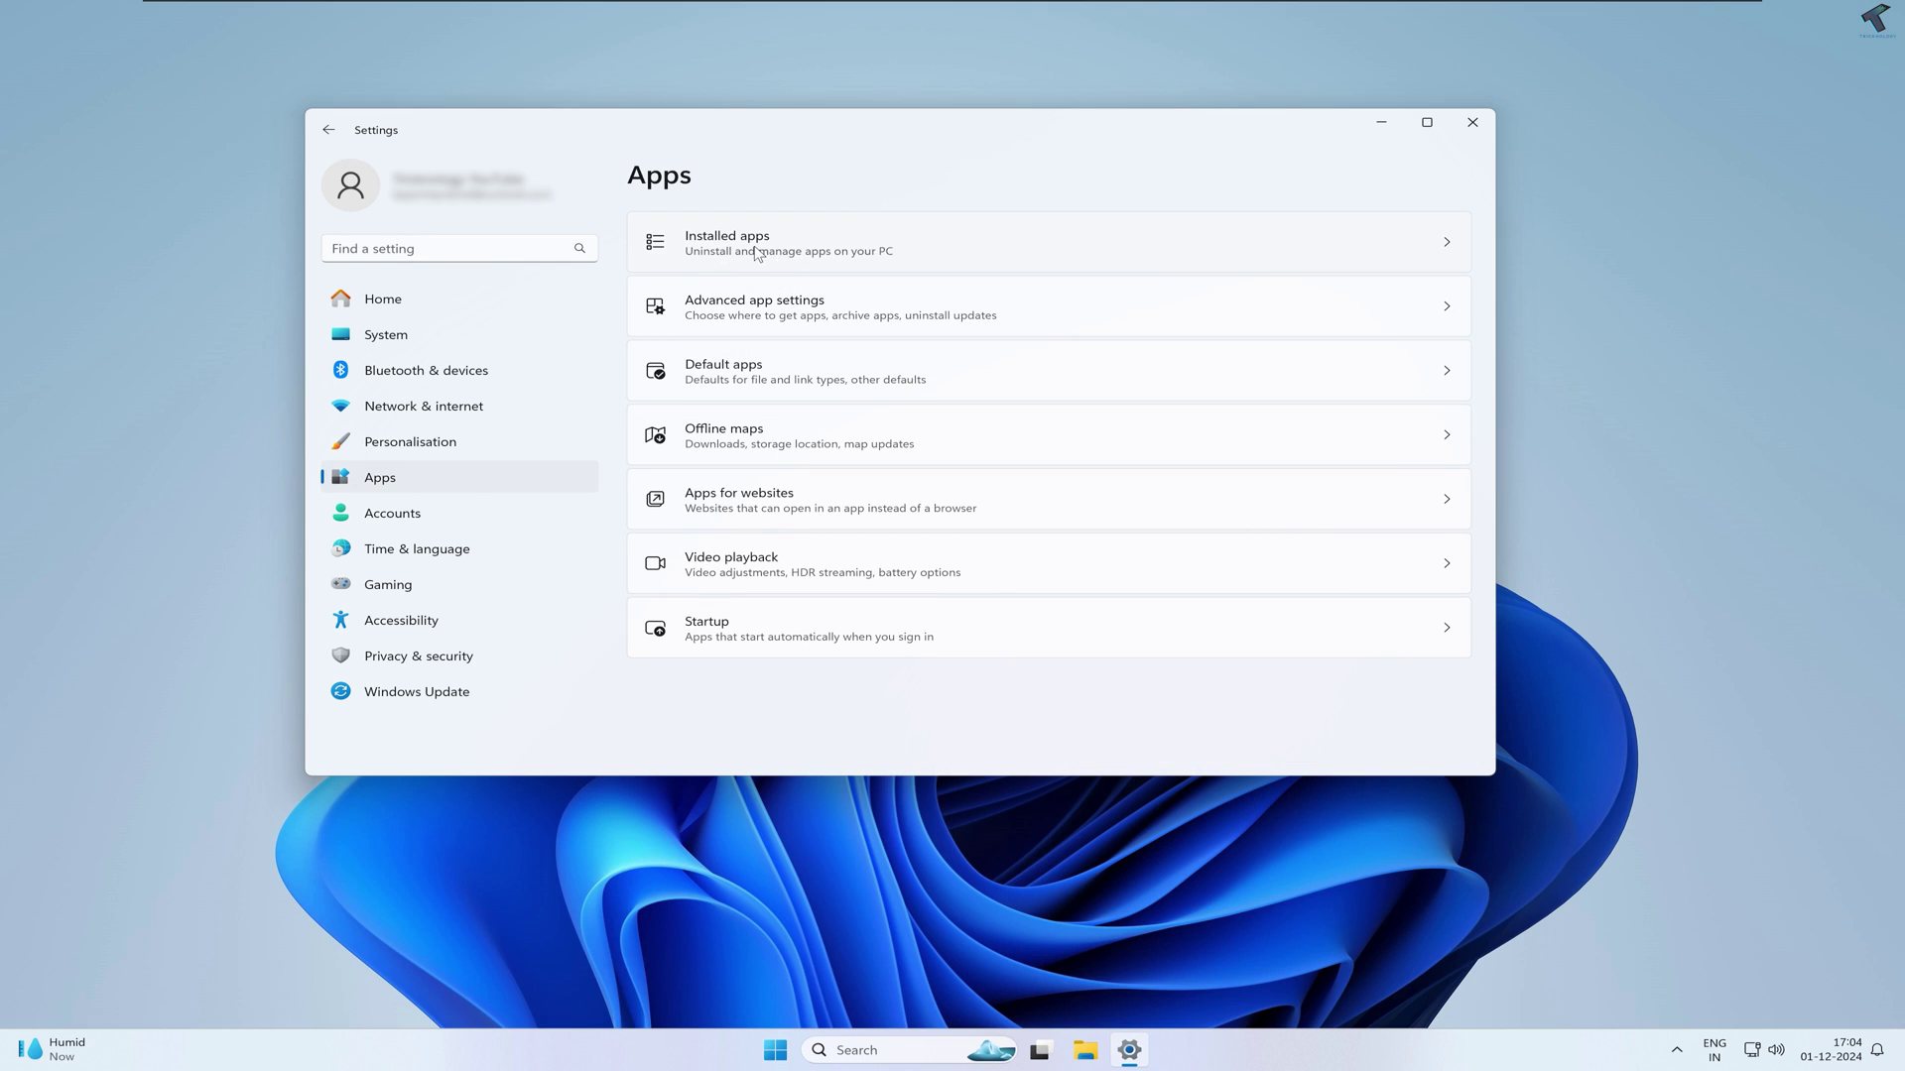
click(767, 254)
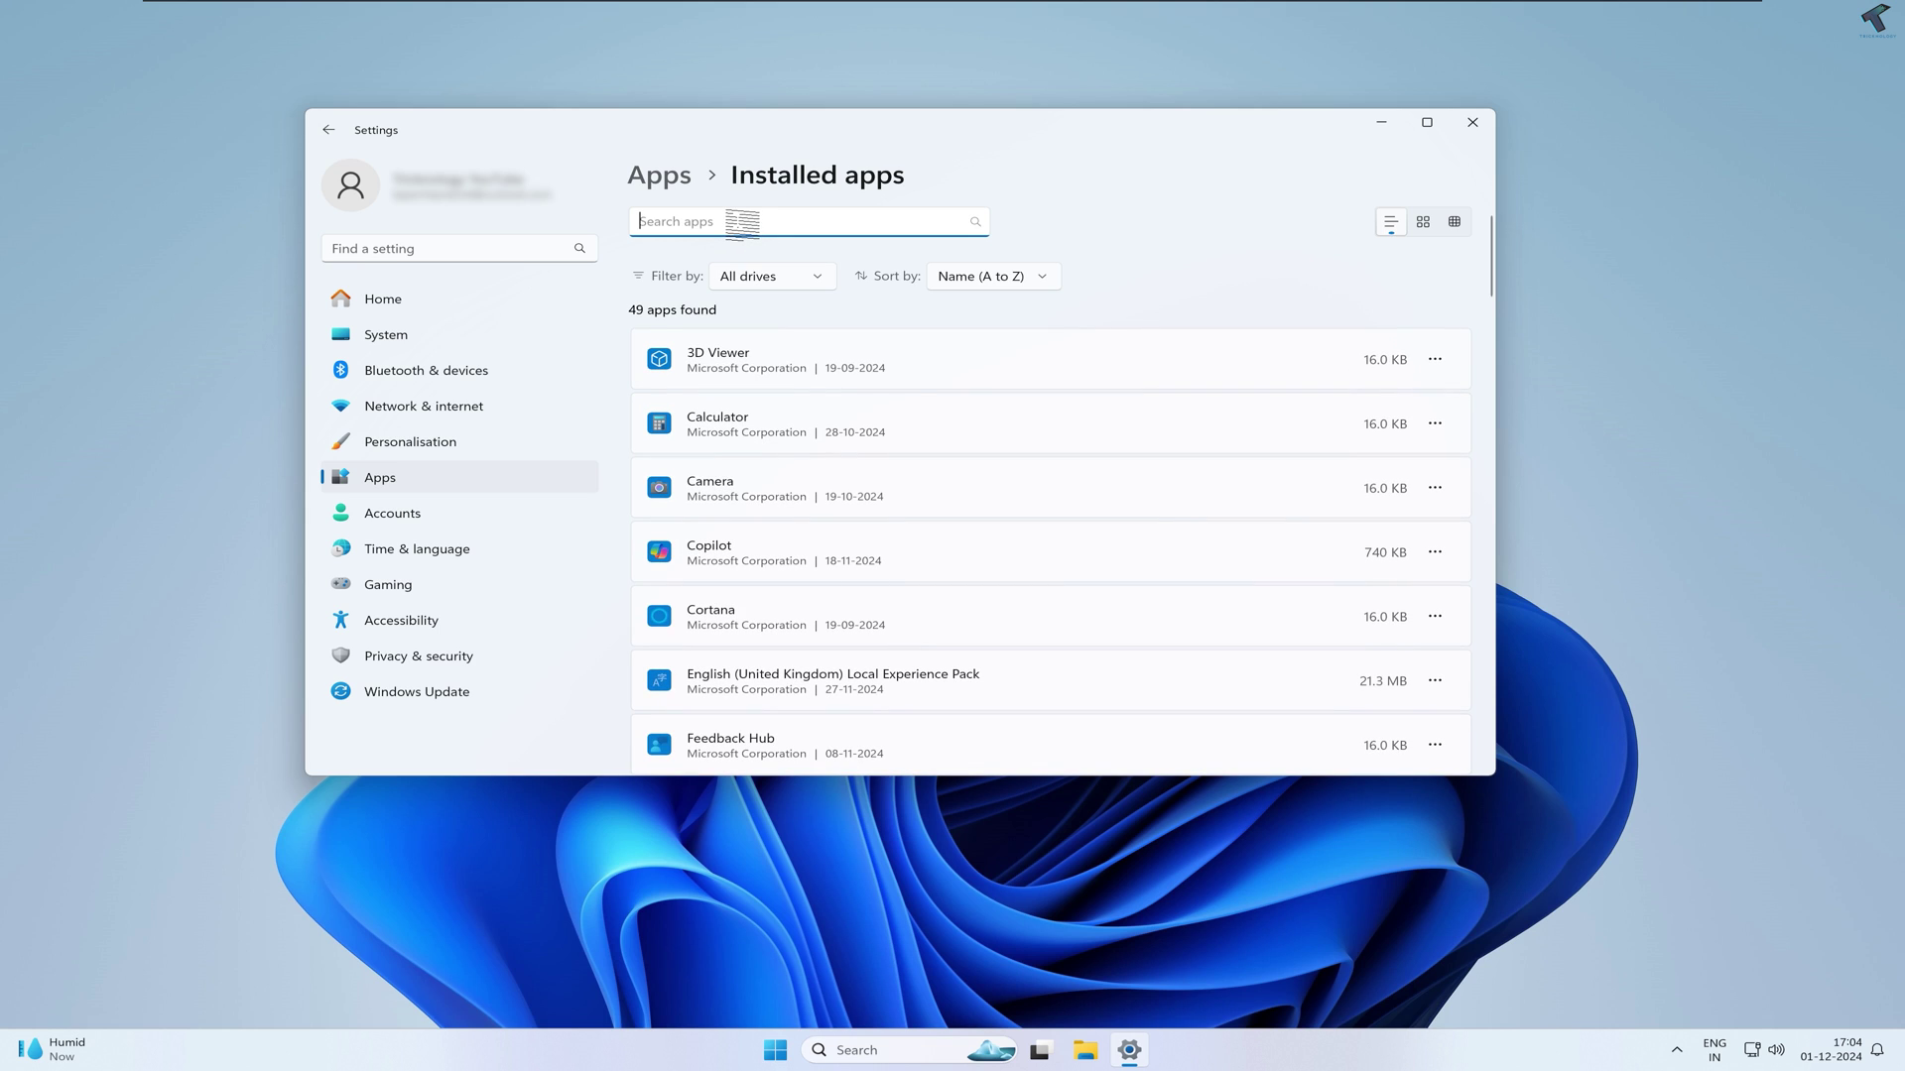
text(edge)
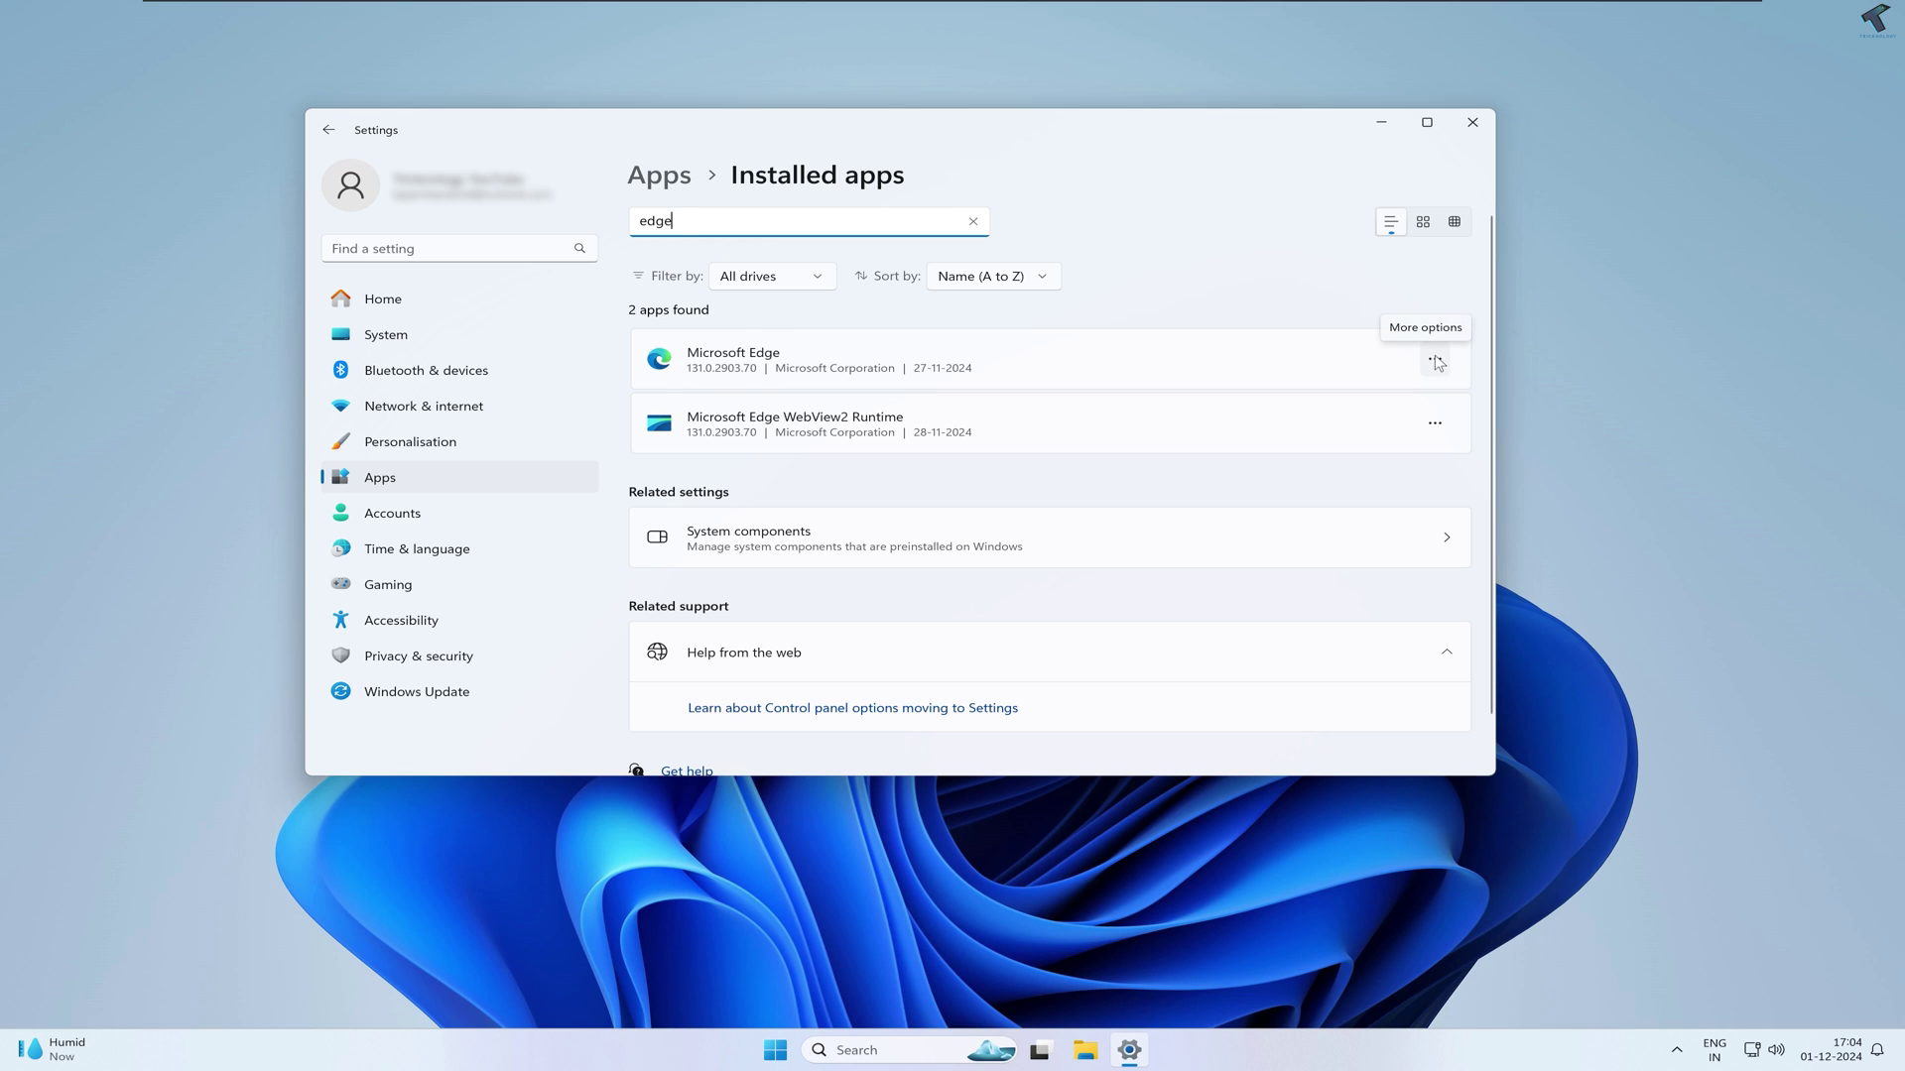
click(1434, 363)
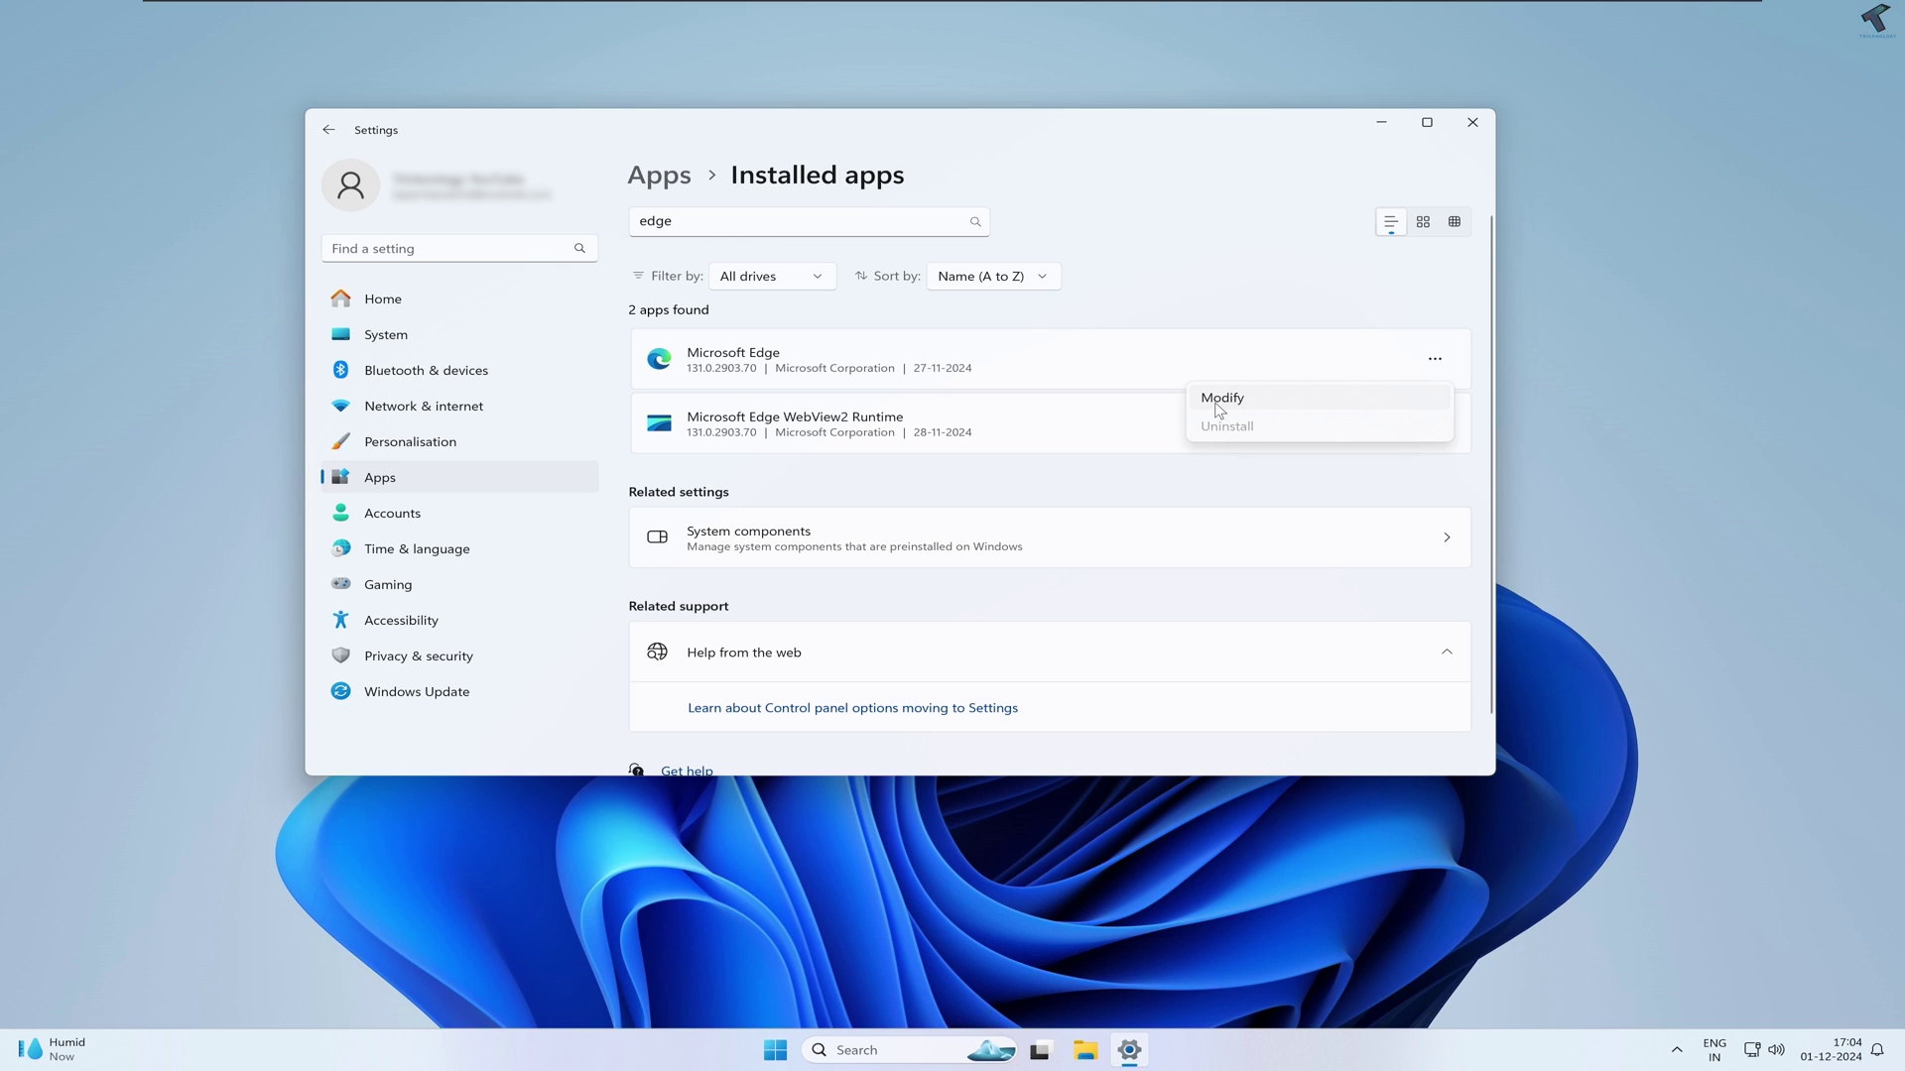
Repair Microsoft Edge through Modify, approving the UAC prompt, then close the relaunched browser.
click(1218, 402)
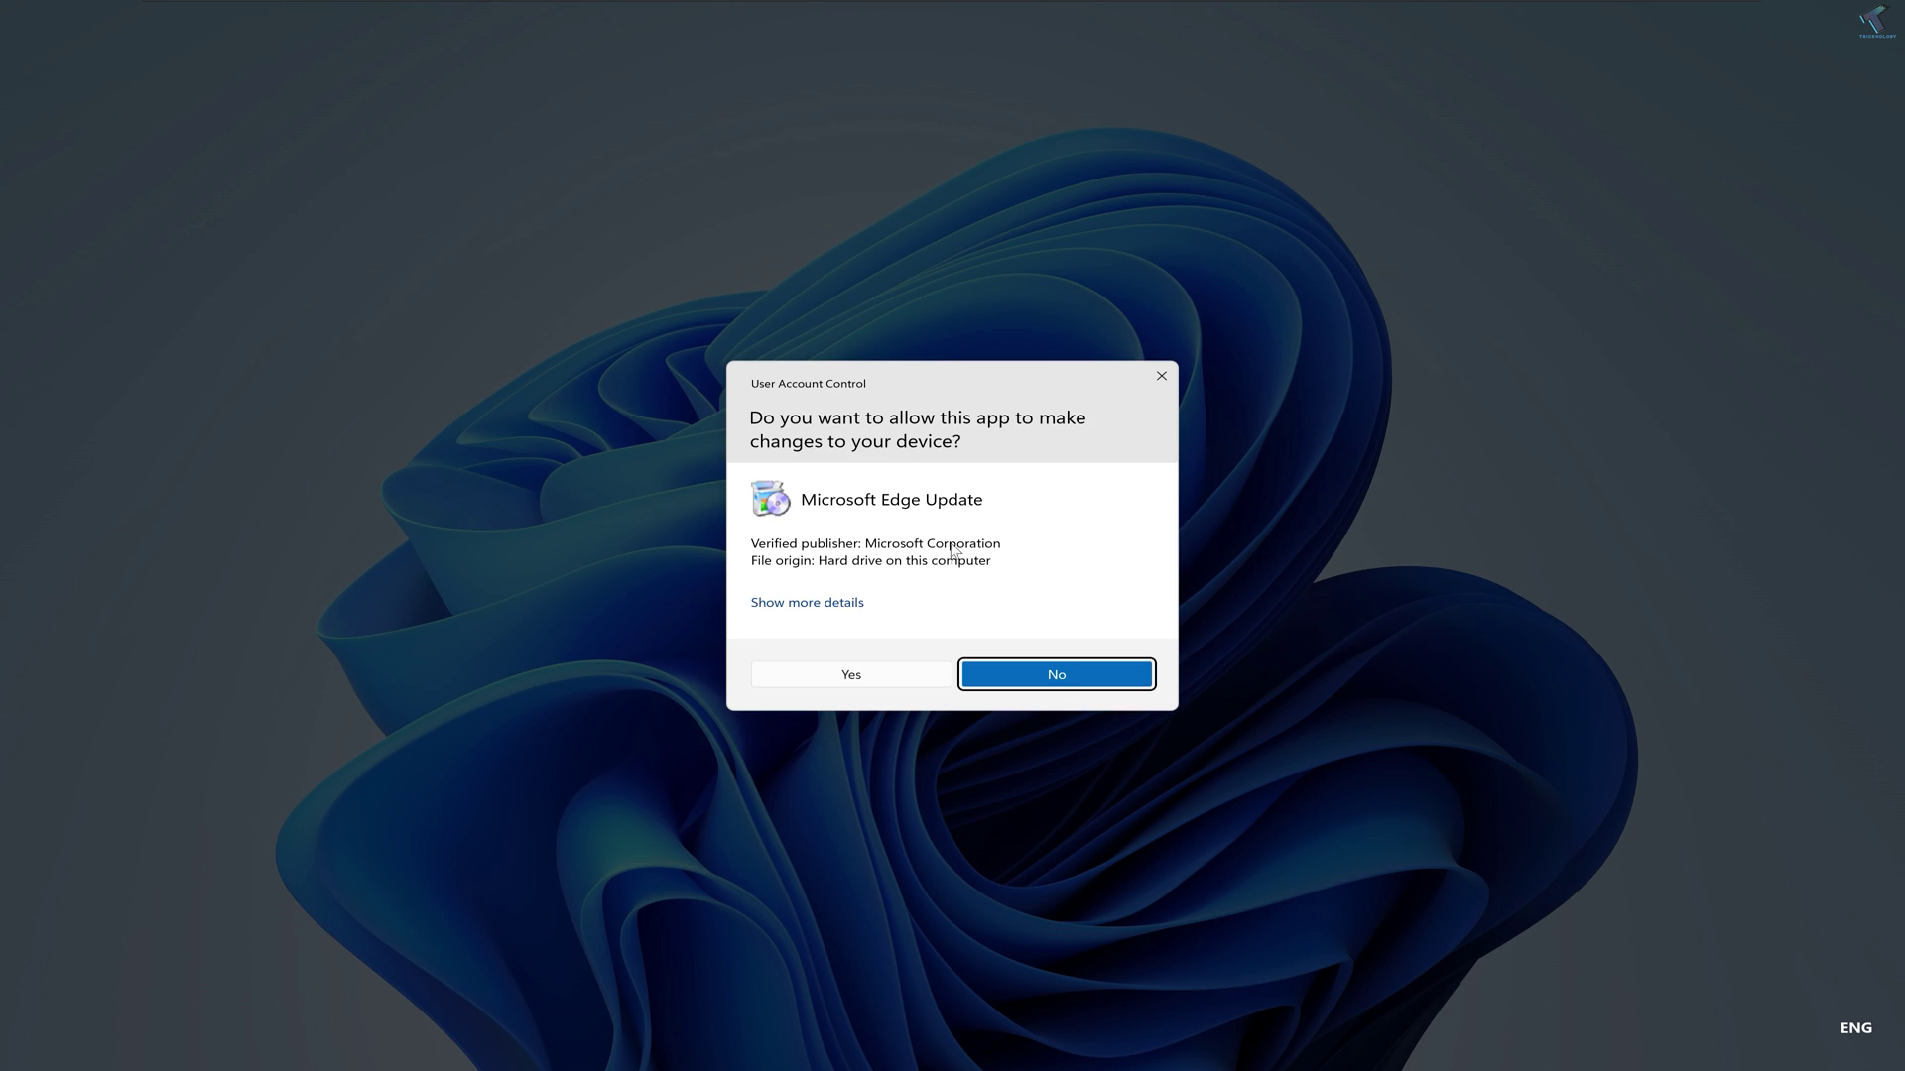
click(883, 676)
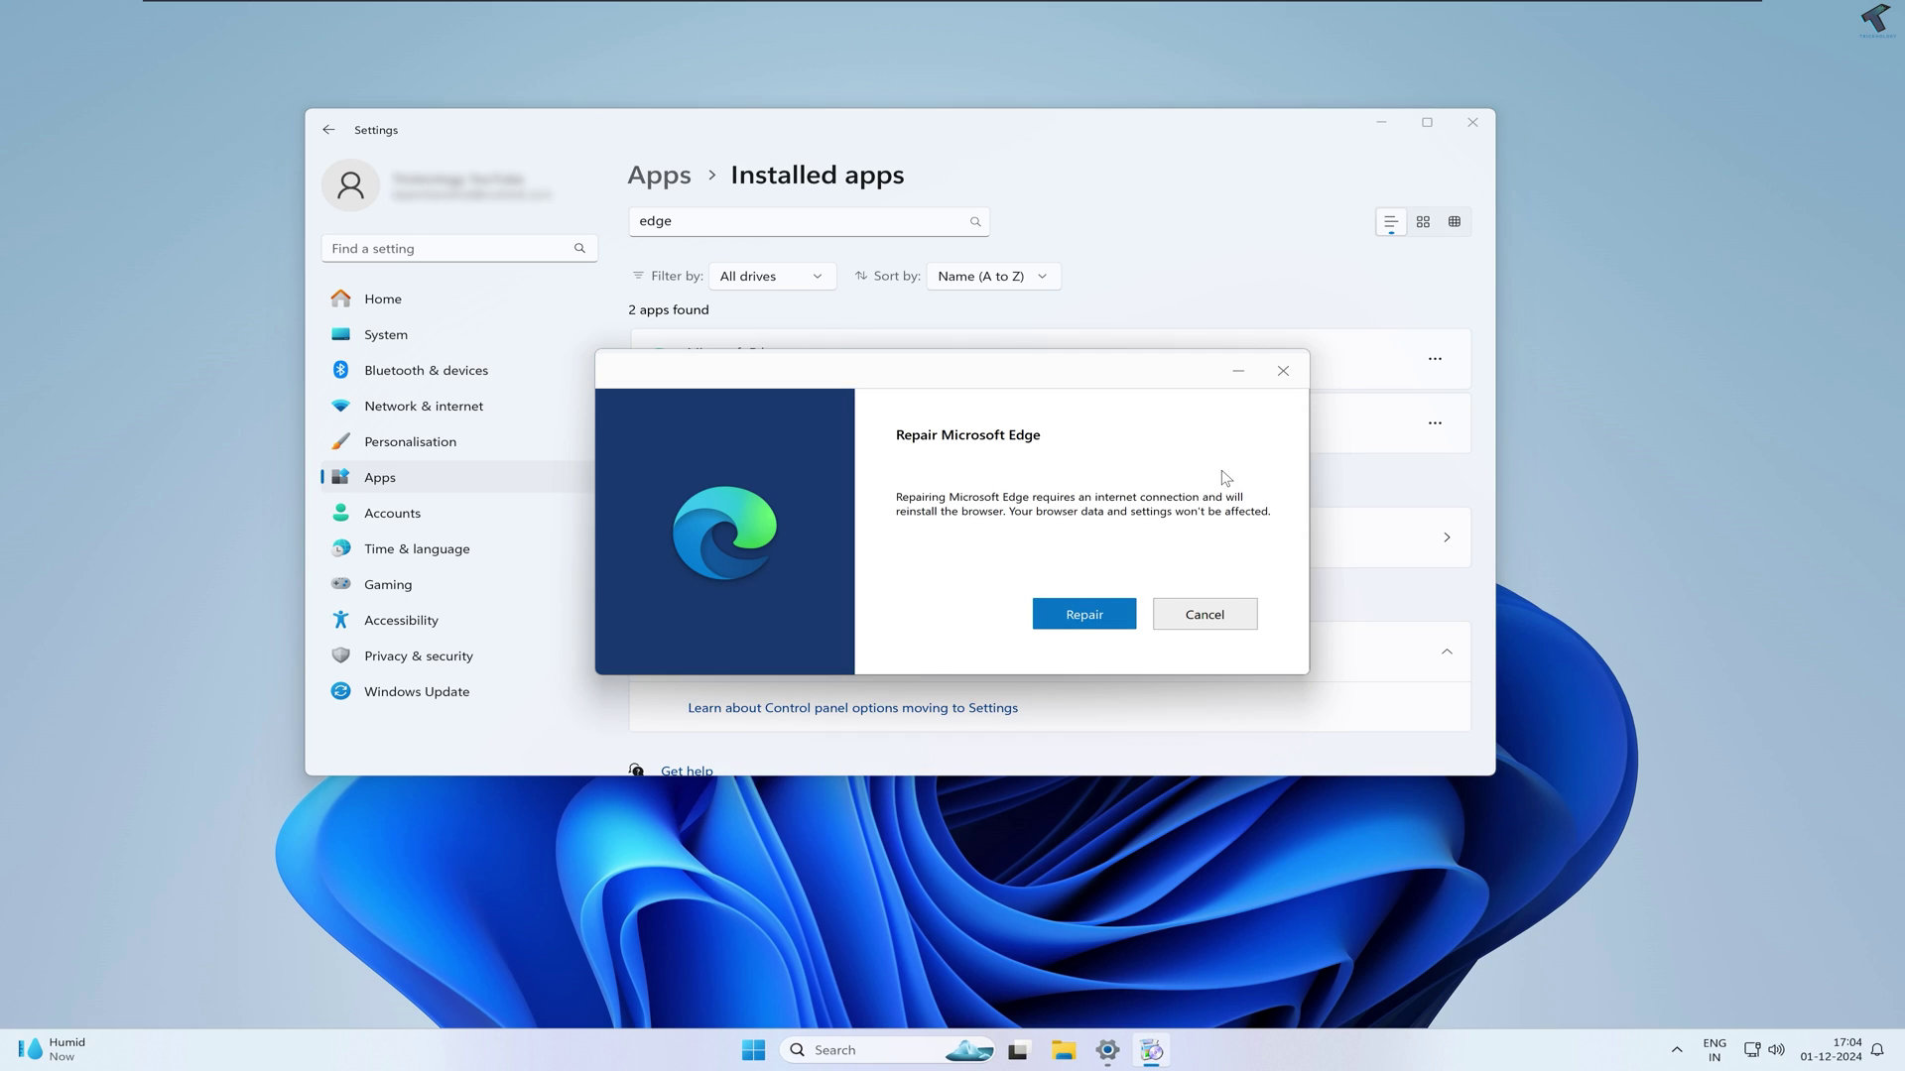
click(1059, 618)
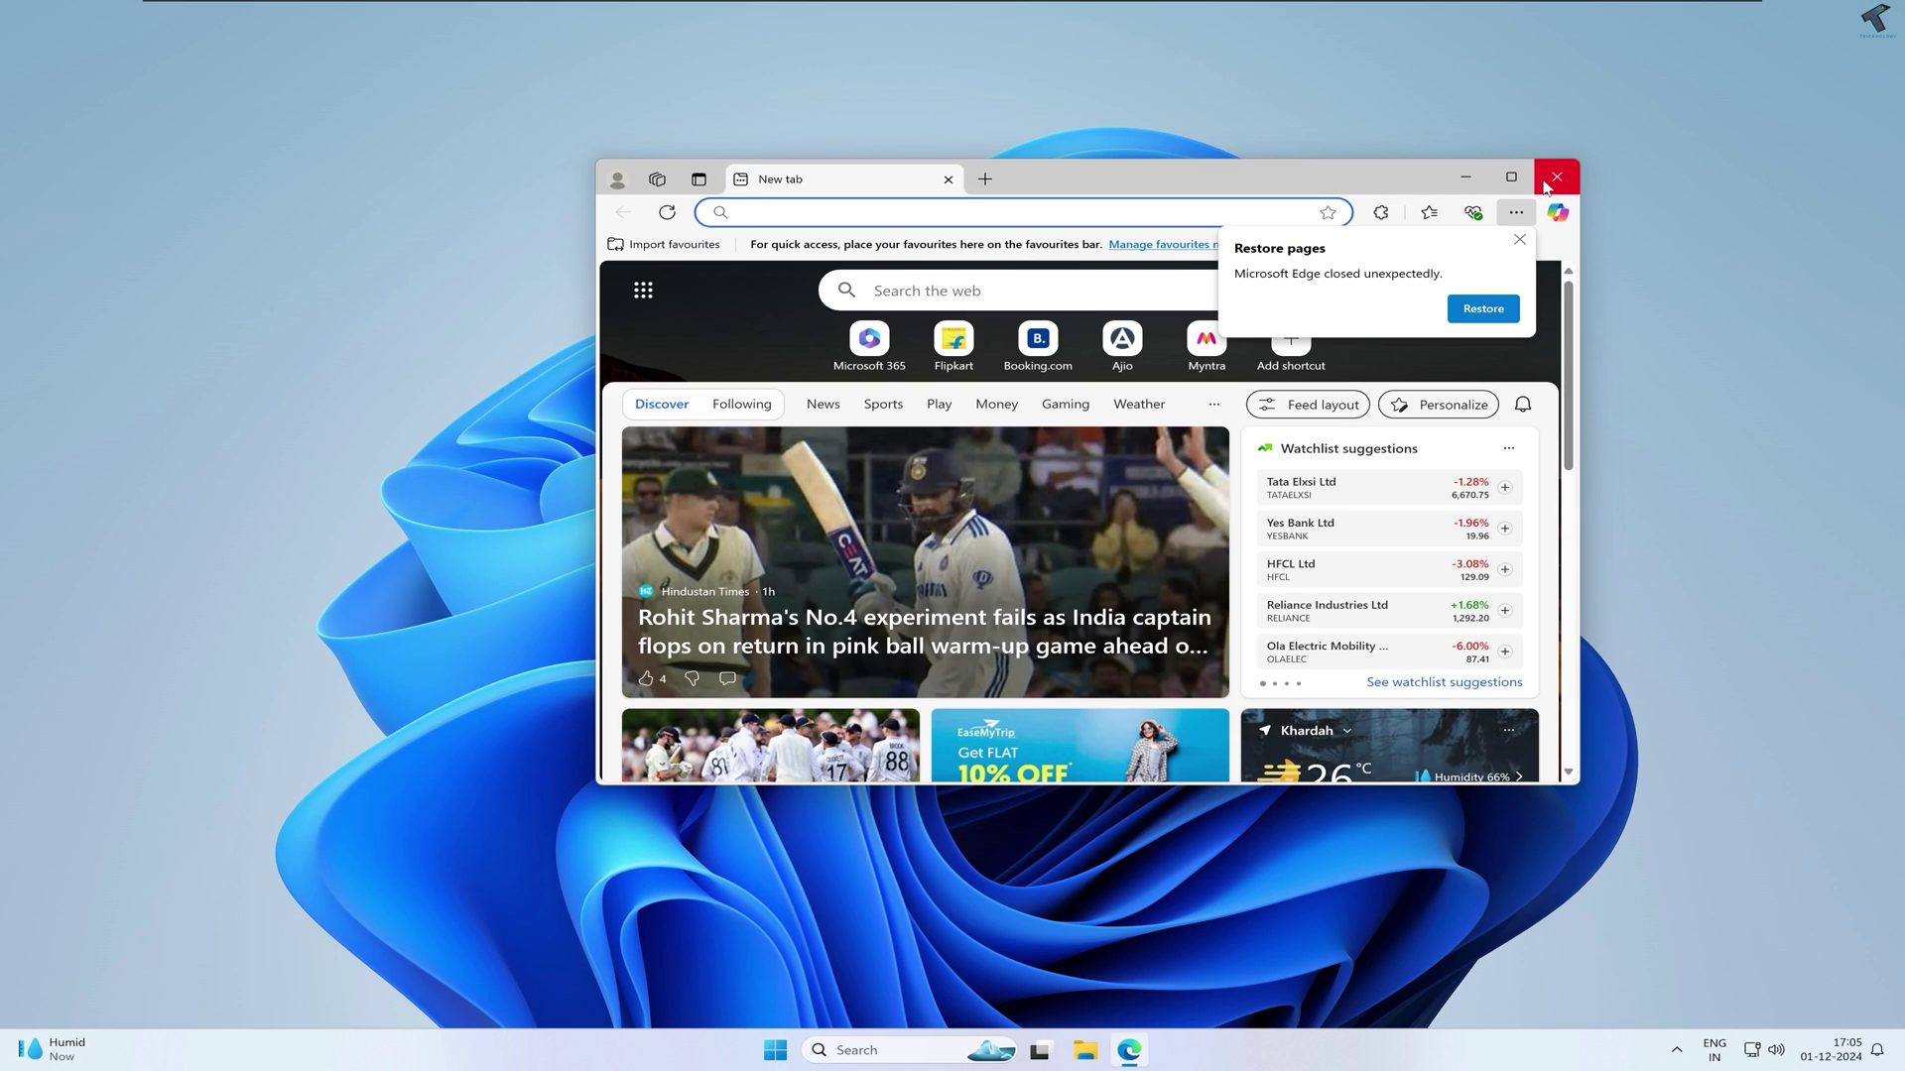
click(1555, 179)
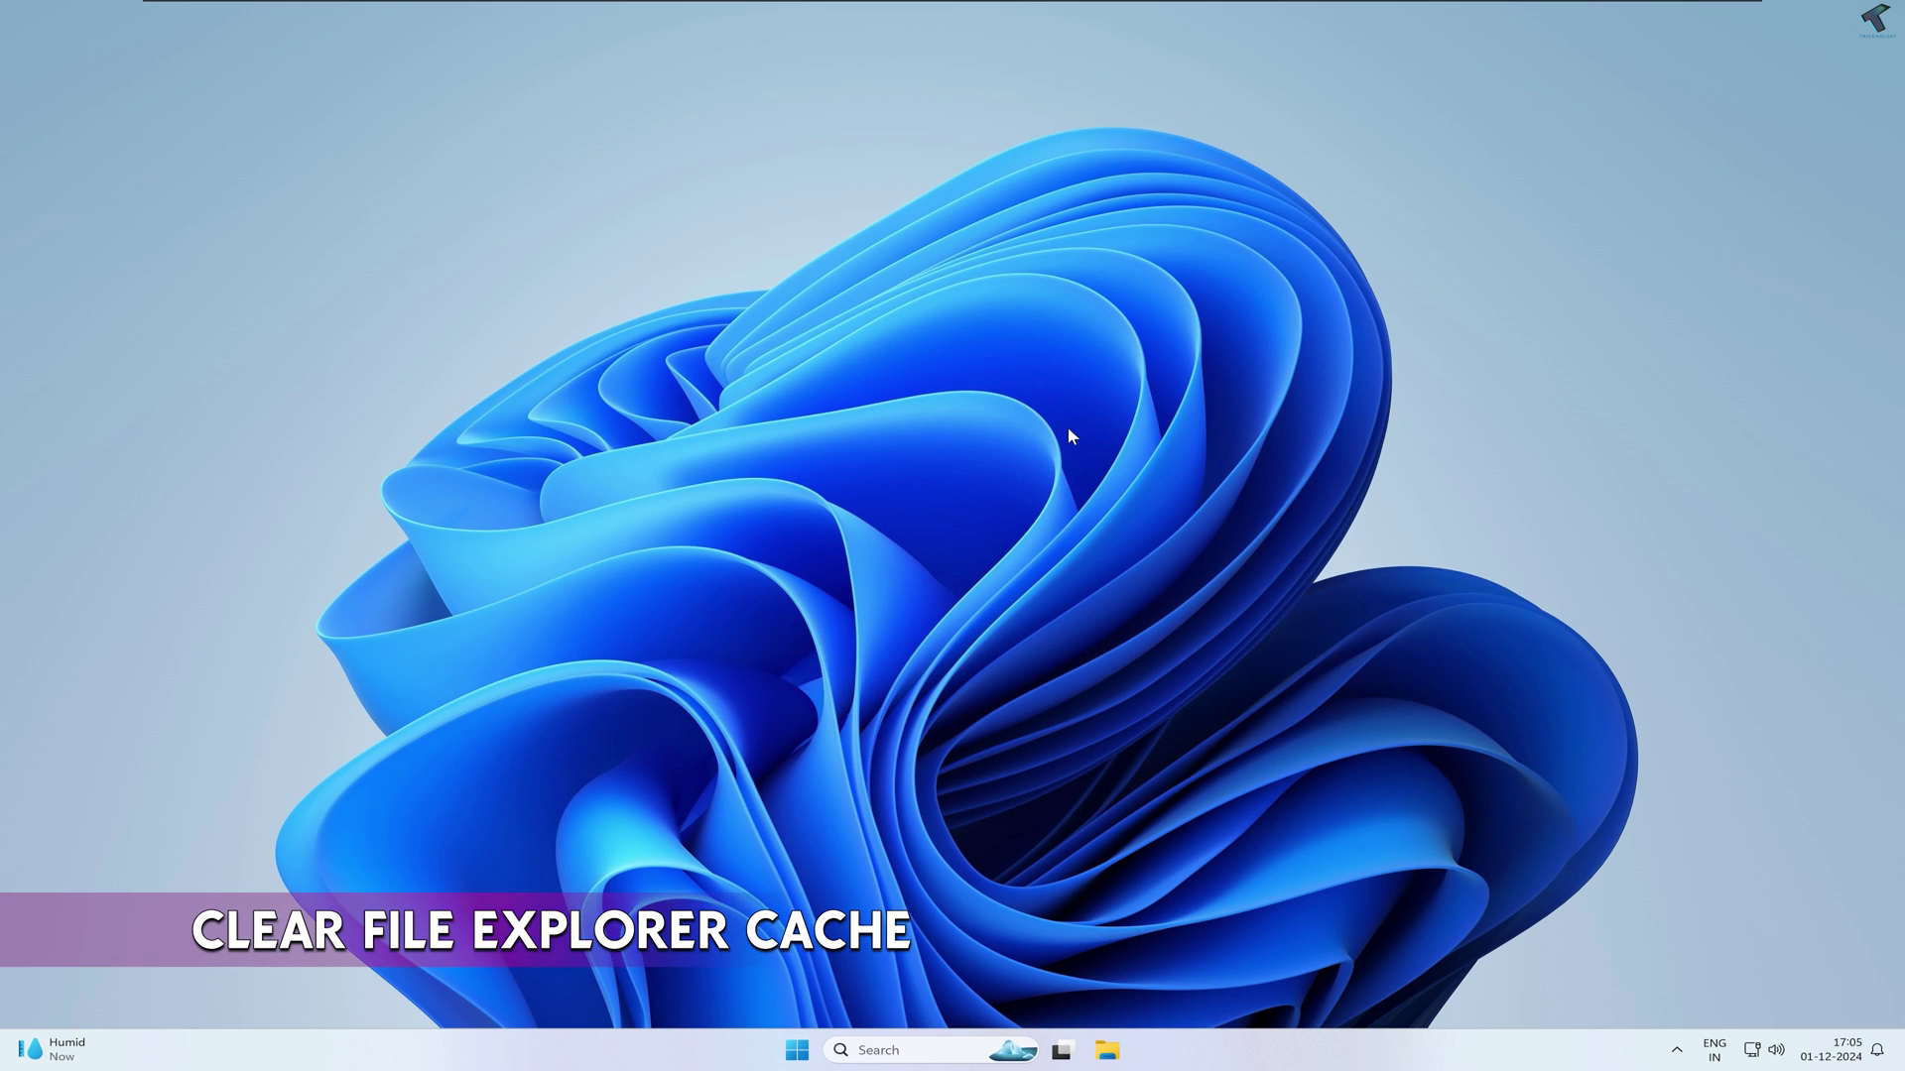
Clear File Explorer history in Folder Options' Privacy section and dismiss the dialog.
click(1108, 1050)
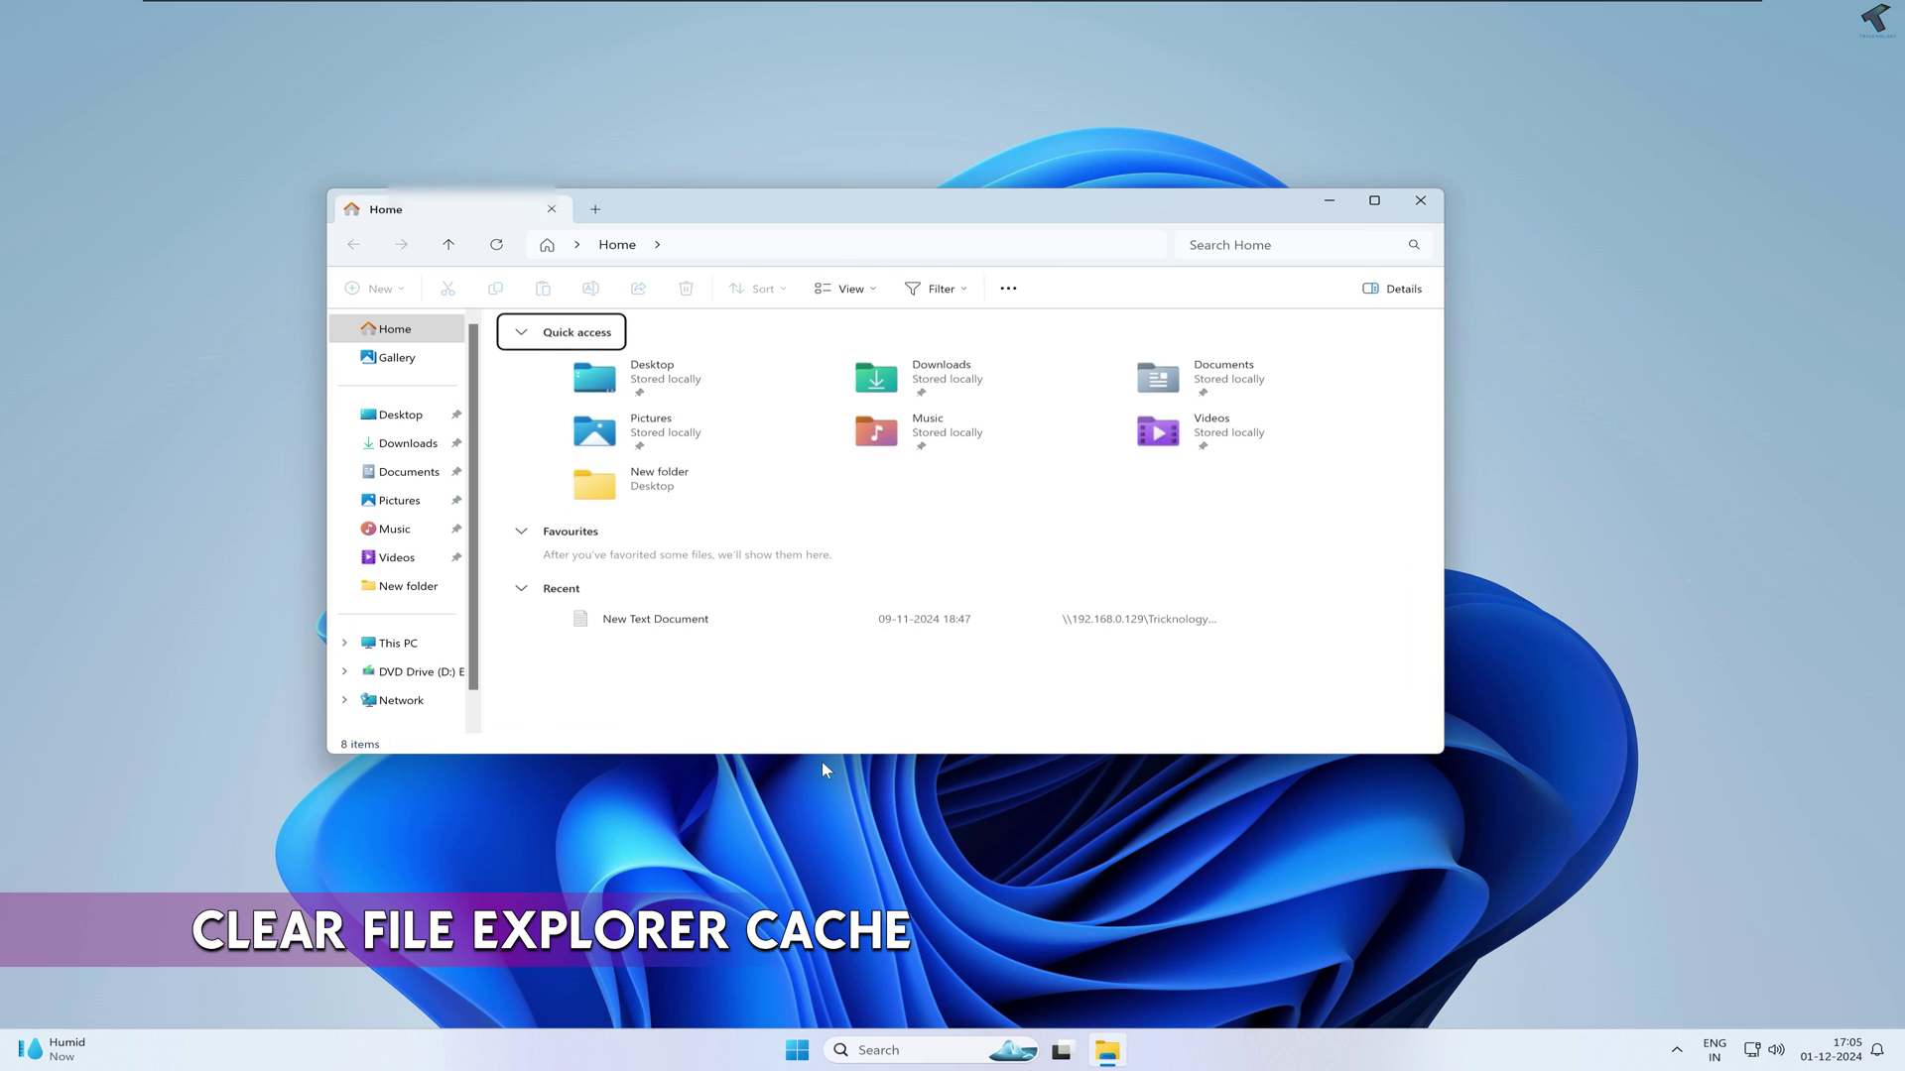
click(400, 641)
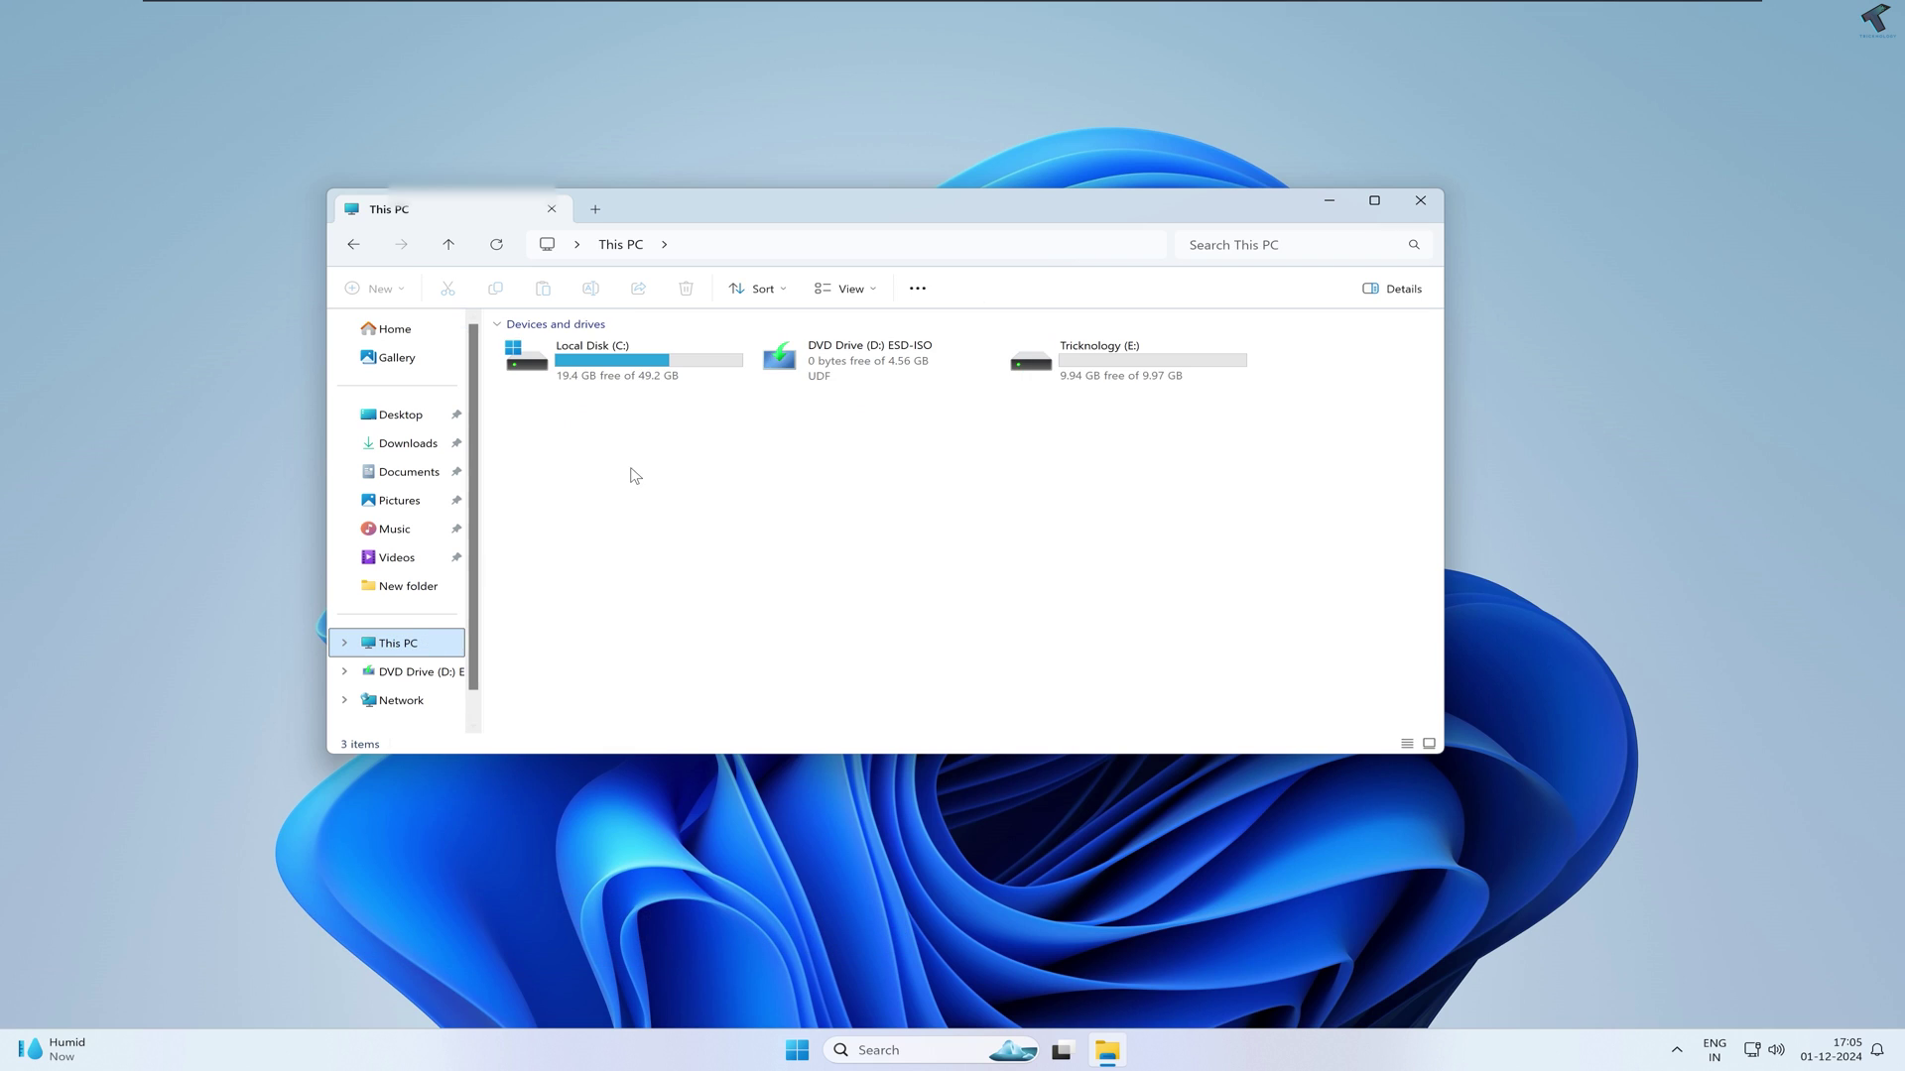
click(918, 290)
click(809, 573)
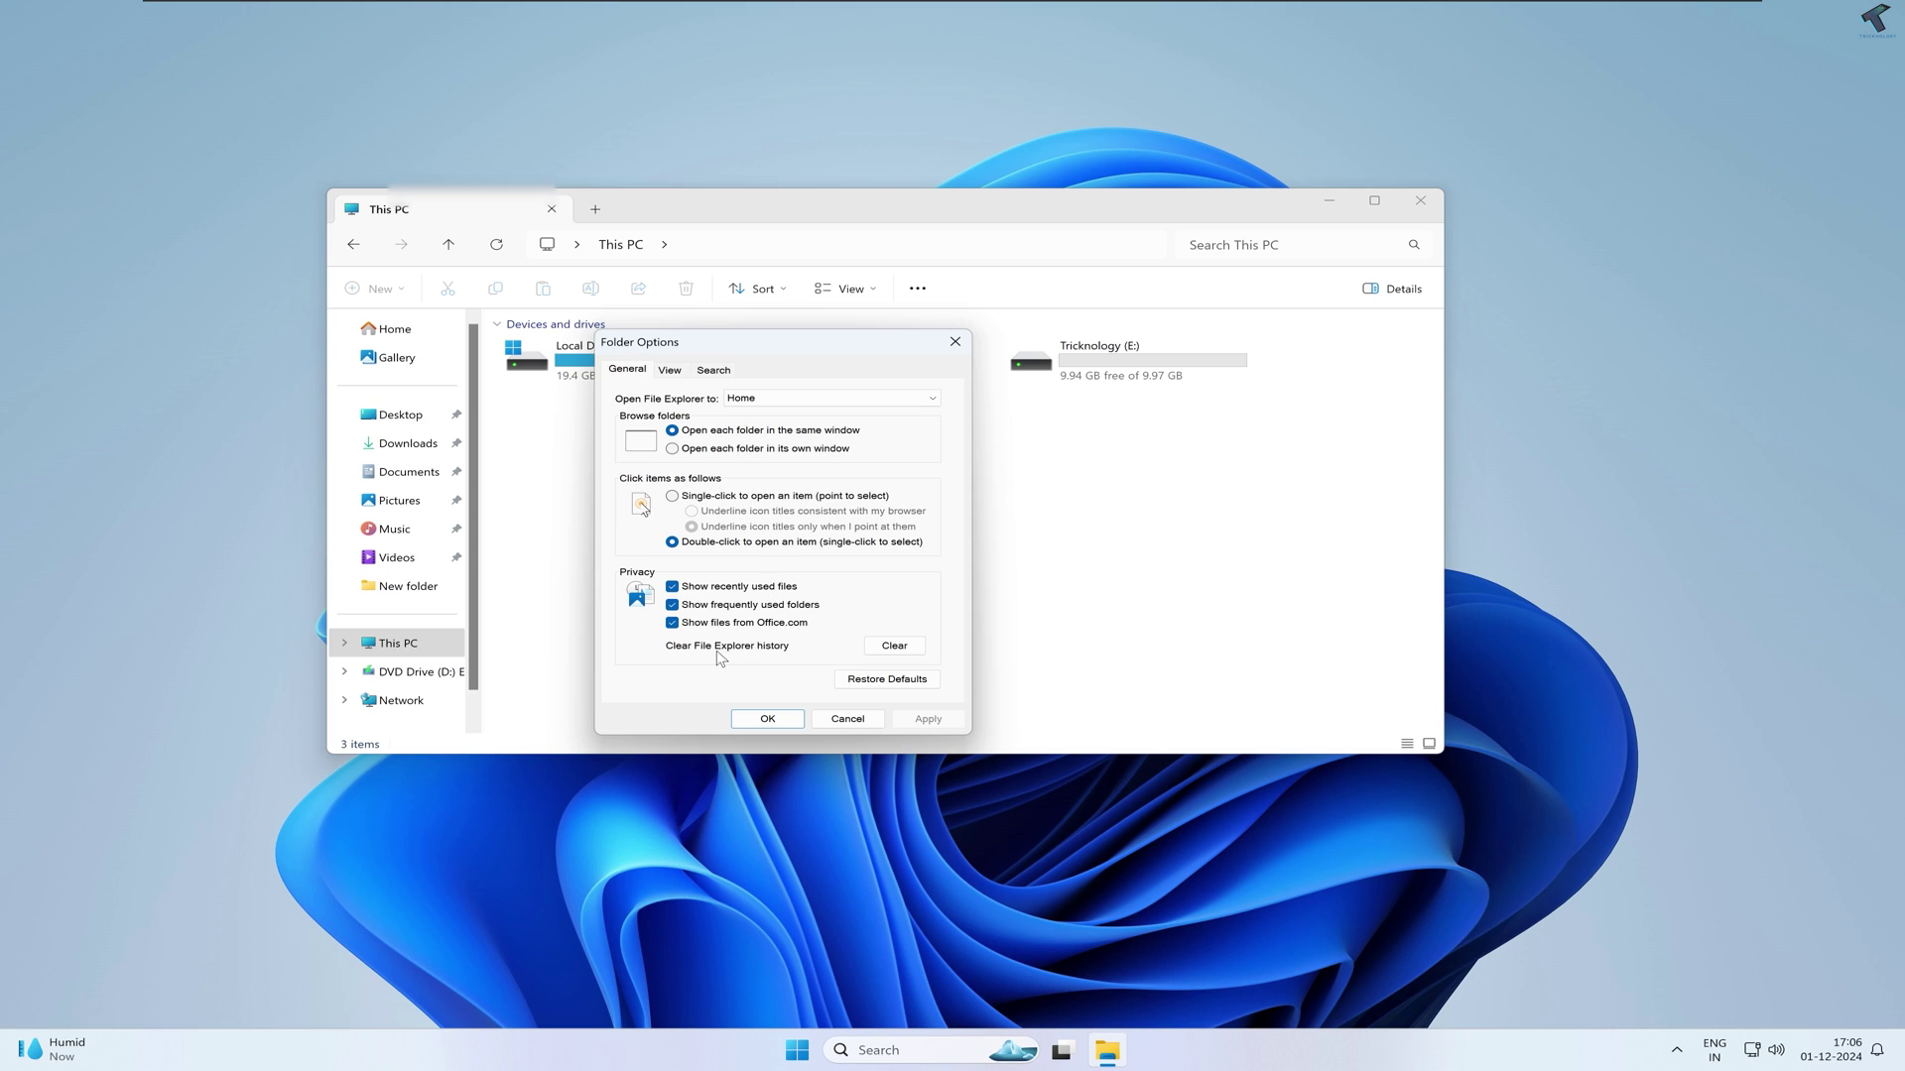
click(894, 646)
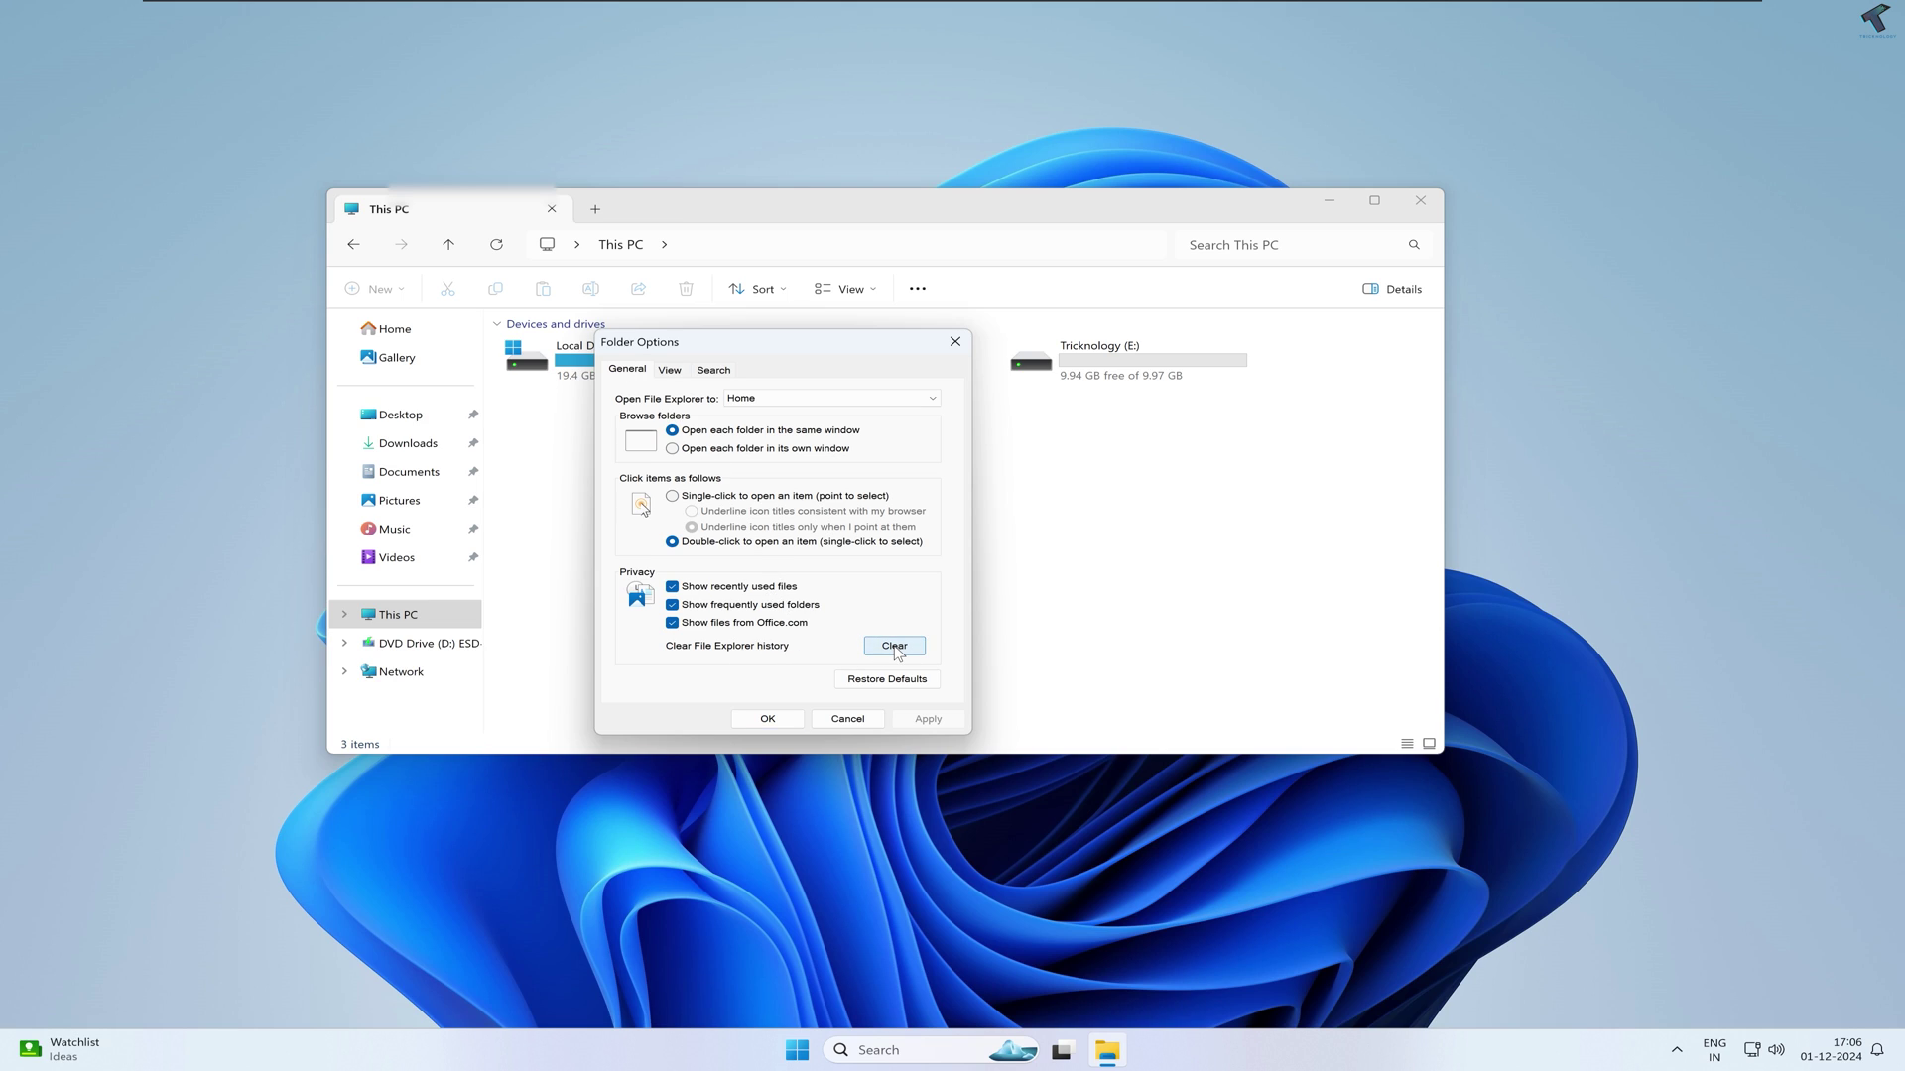
click(955, 341)
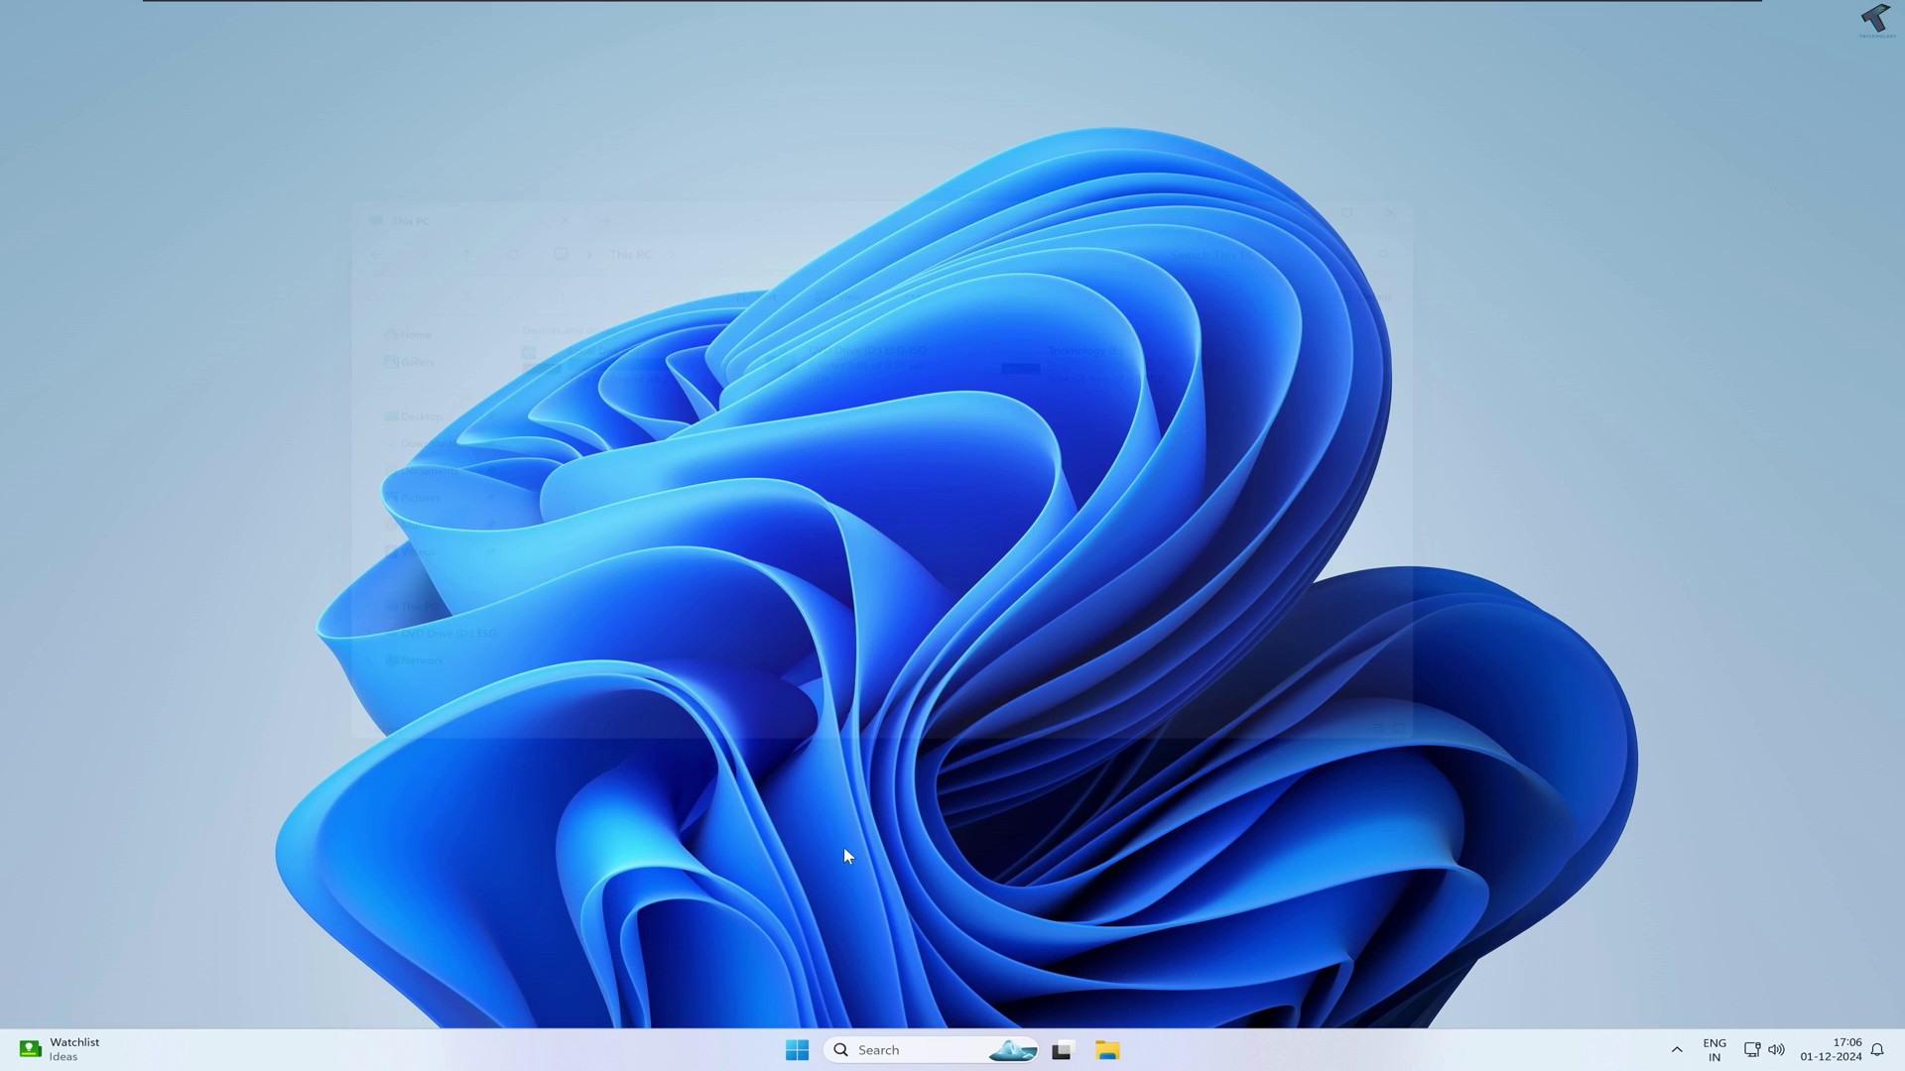
Sort Task Manager's Details list by memory and bring up actions for msedge.exe (PID 5884).
right_click(801, 1053)
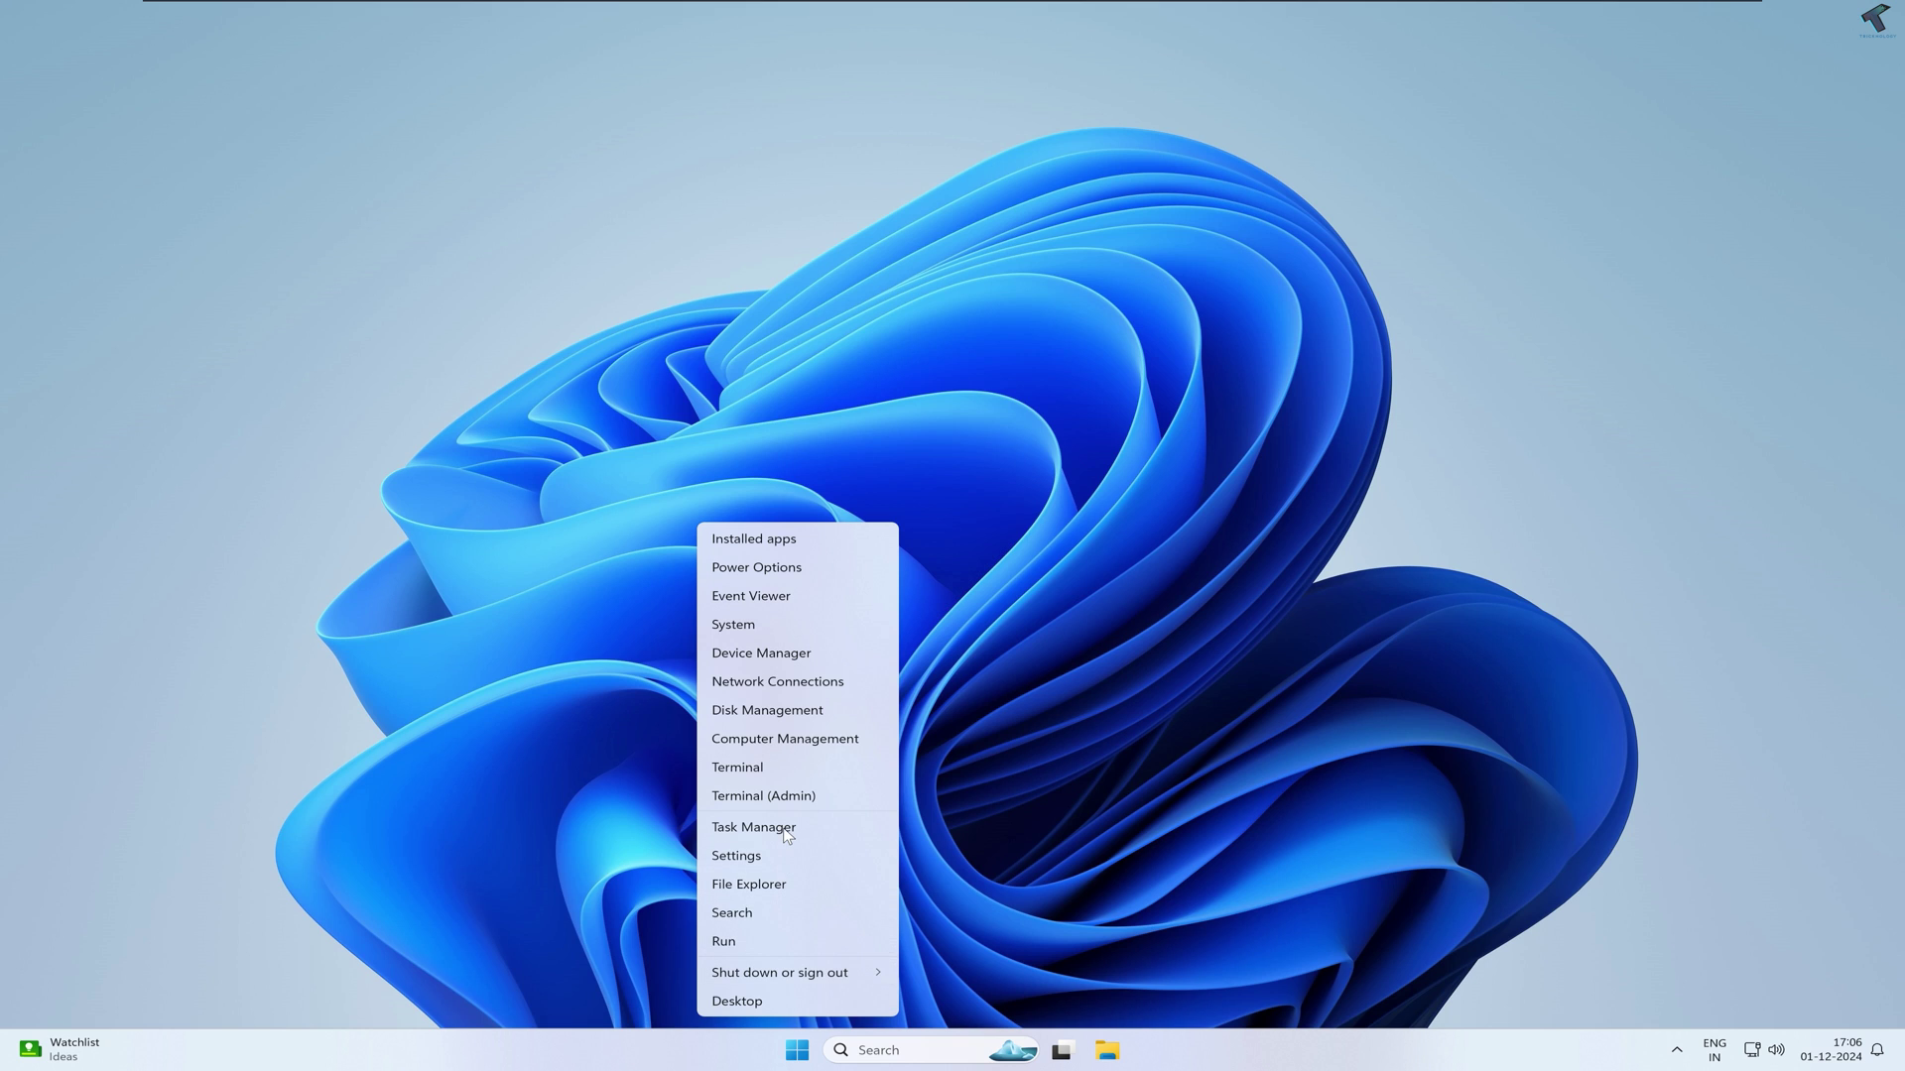
click(787, 836)
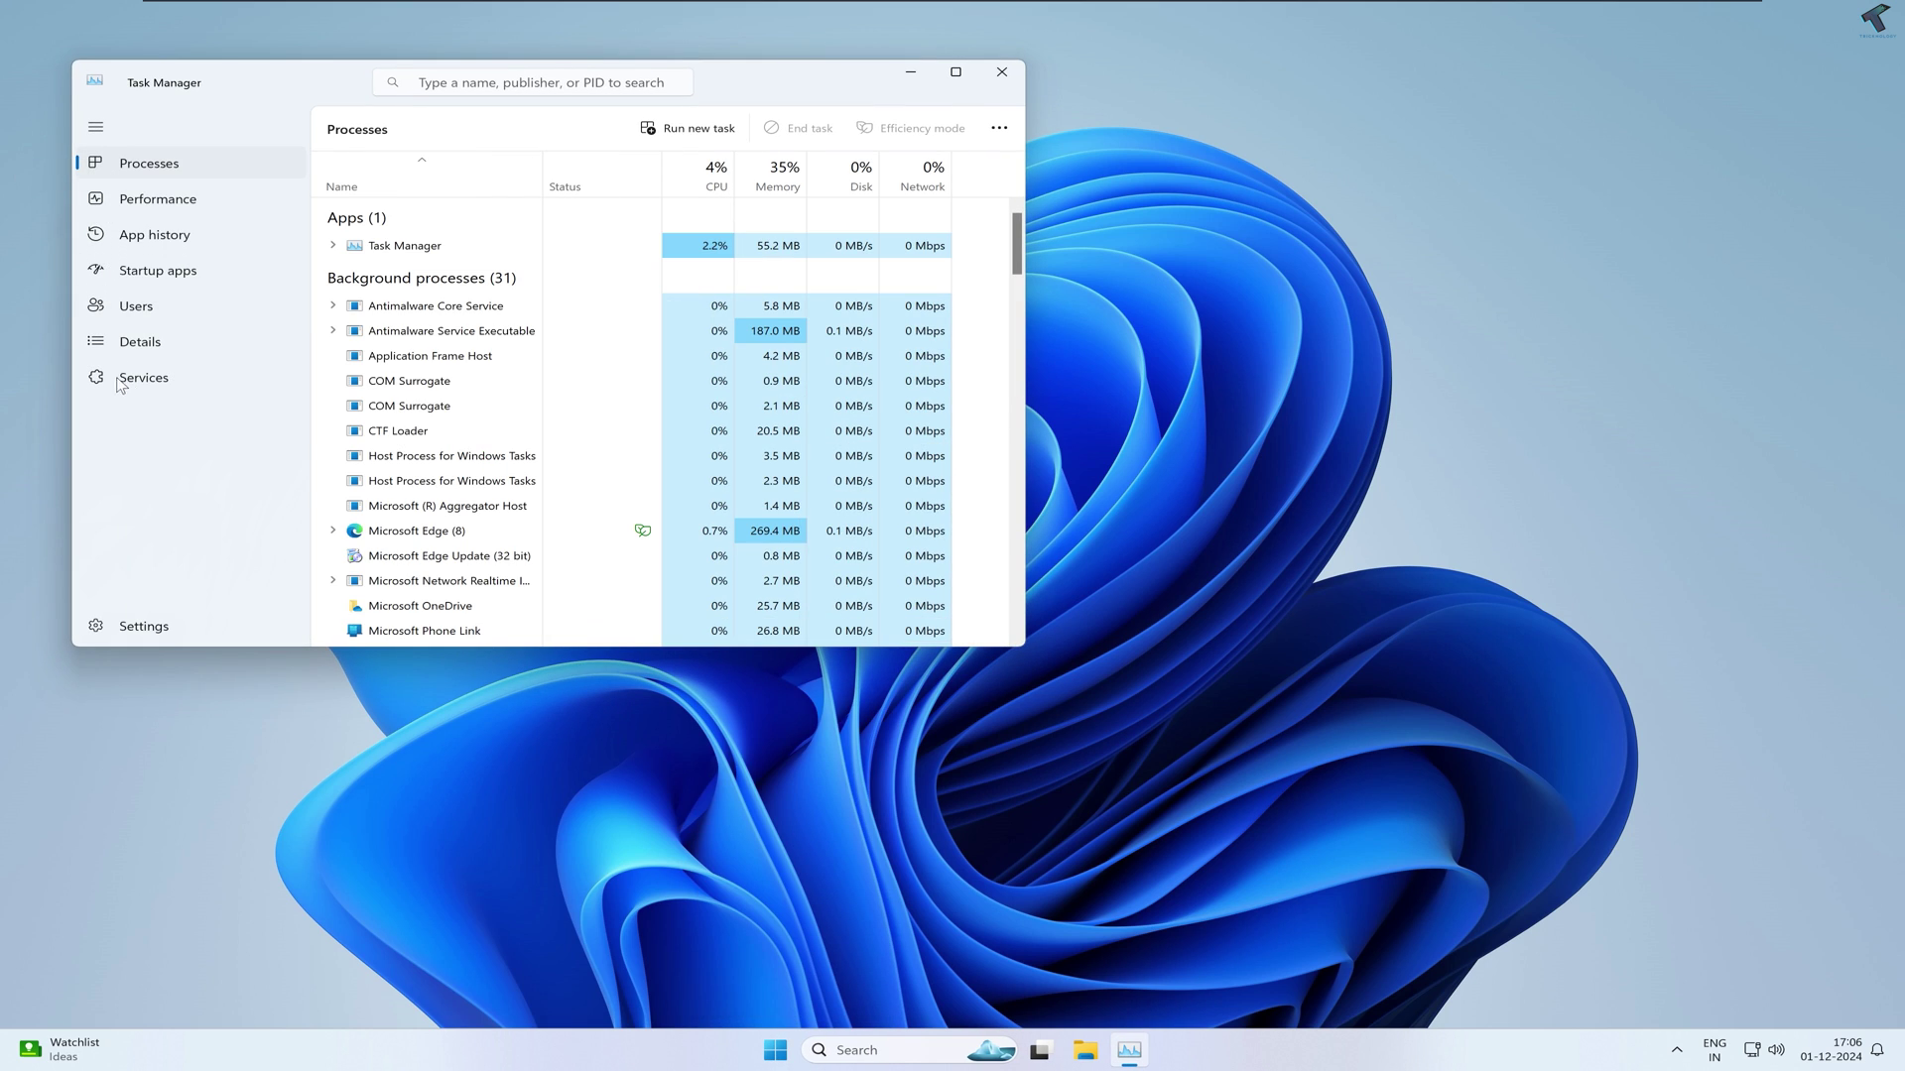
click(137, 343)
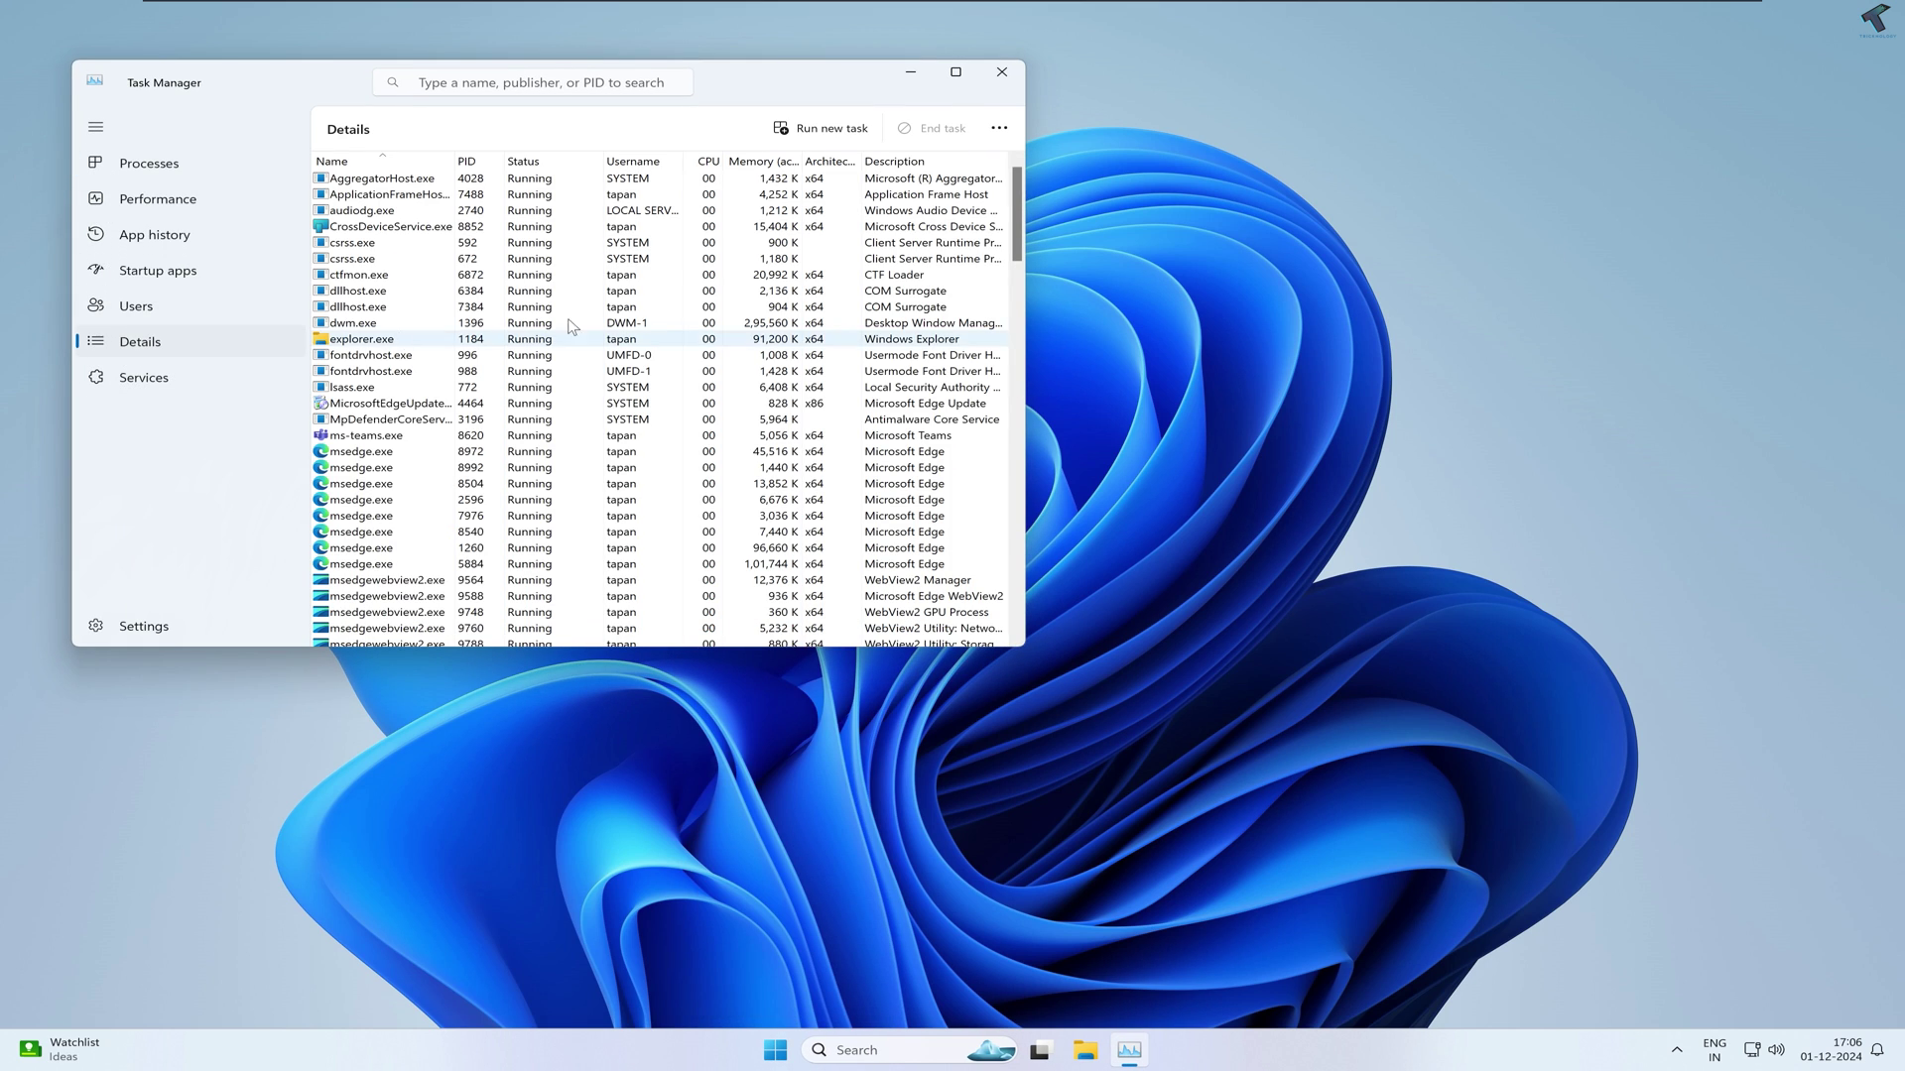
click(762, 161)
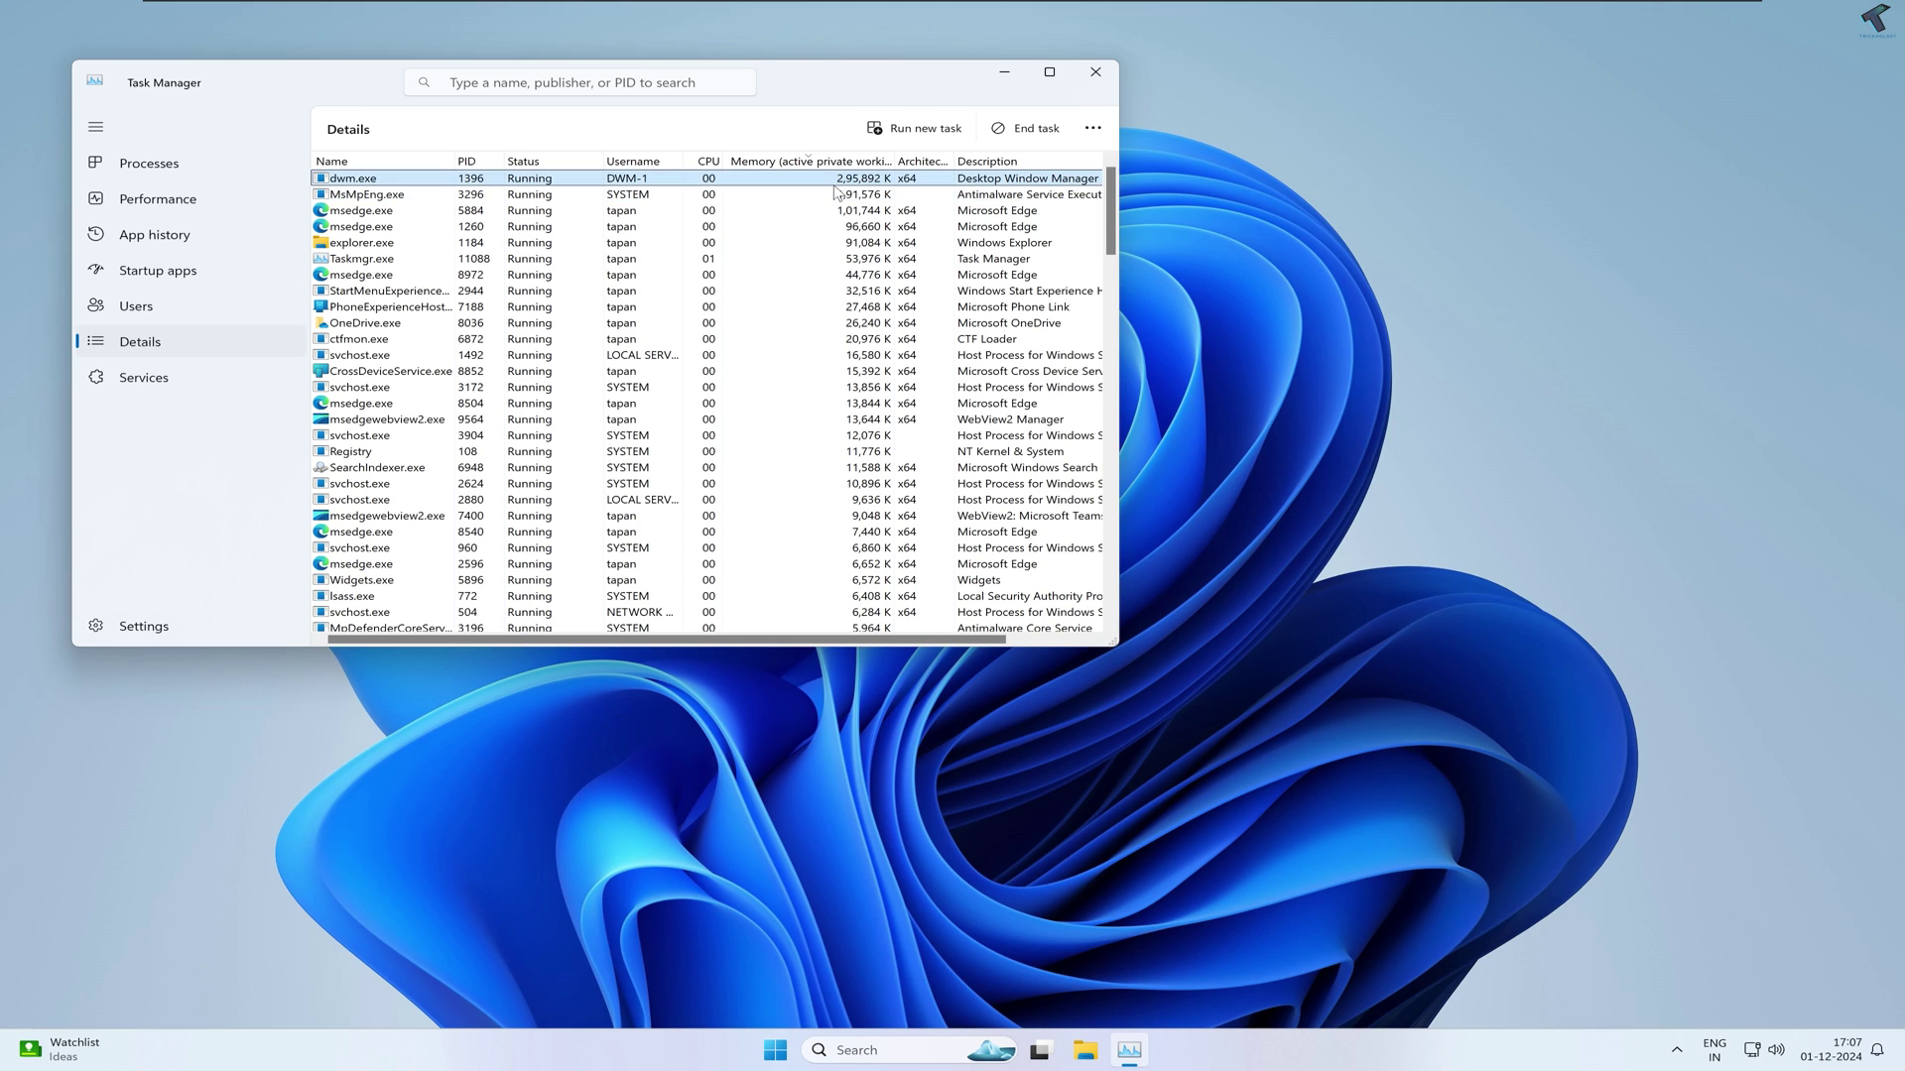
click(833, 213)
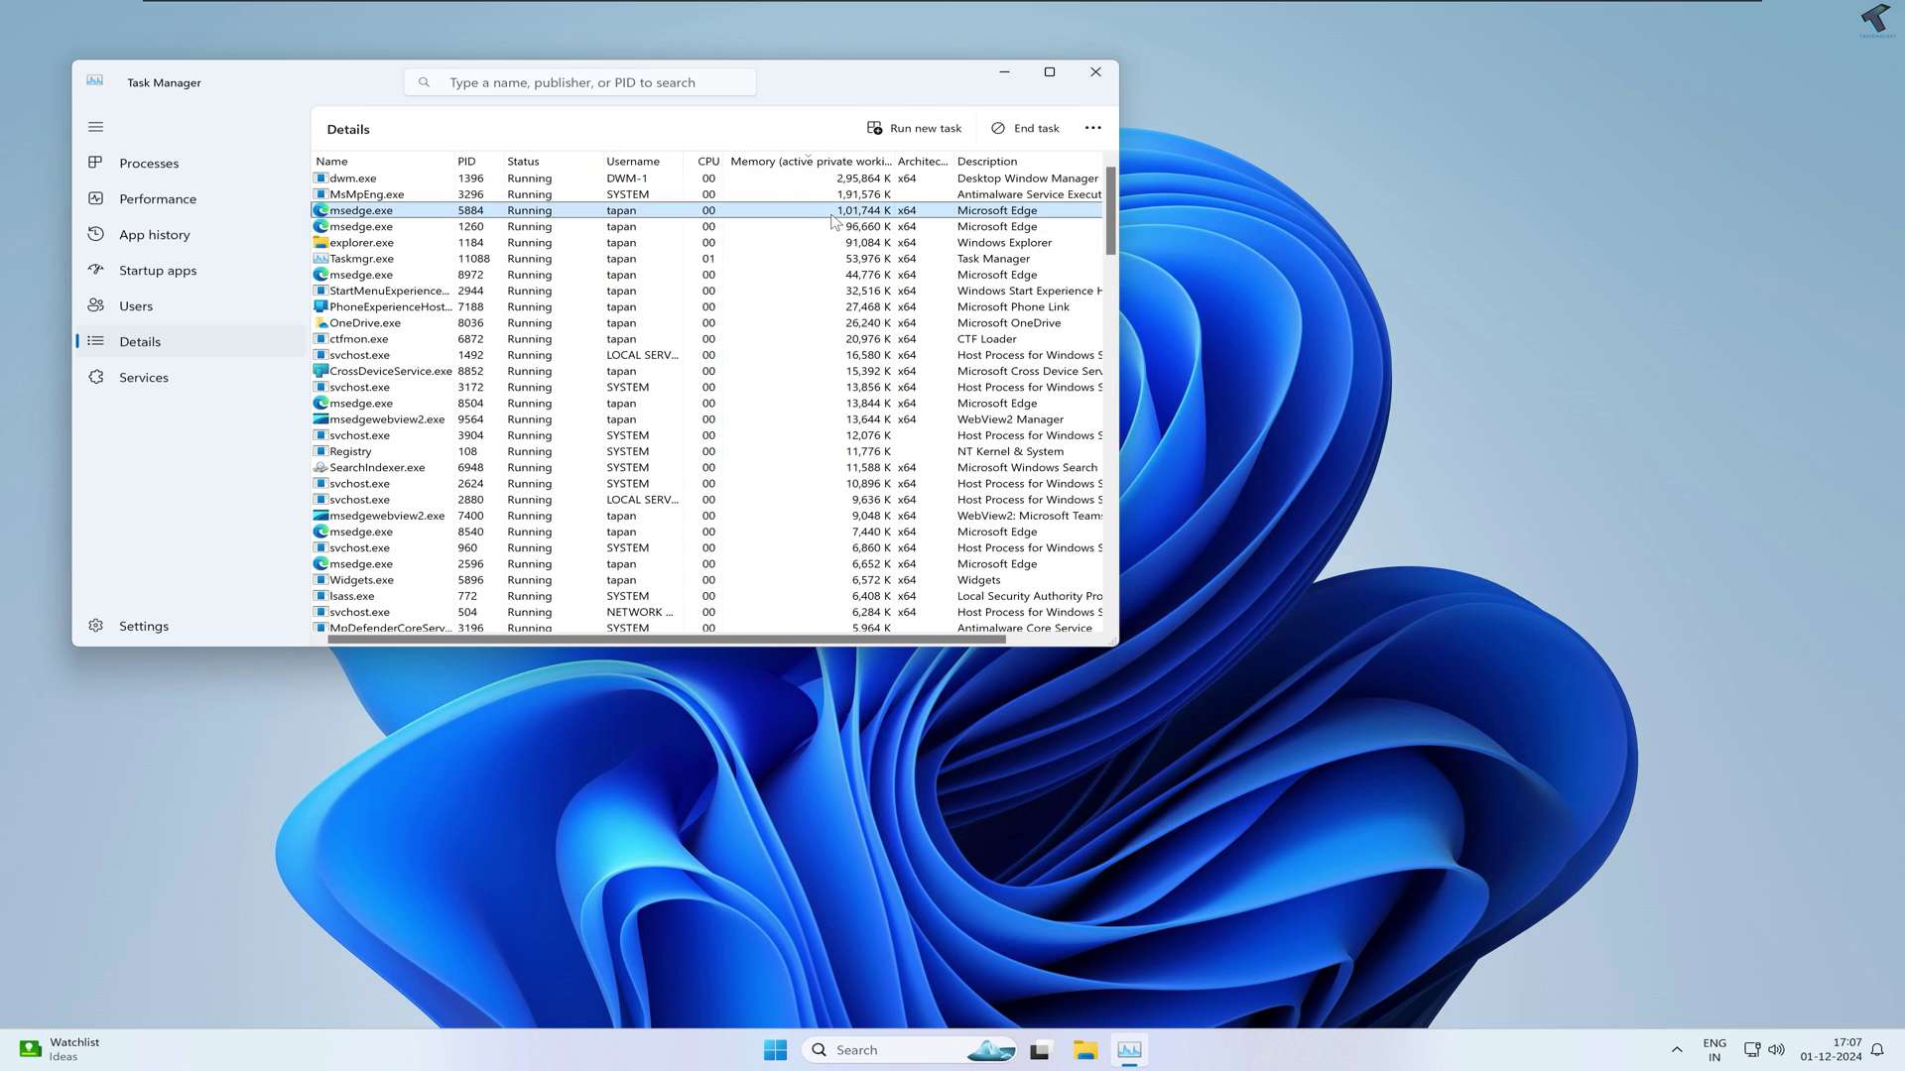
right_click(712, 213)
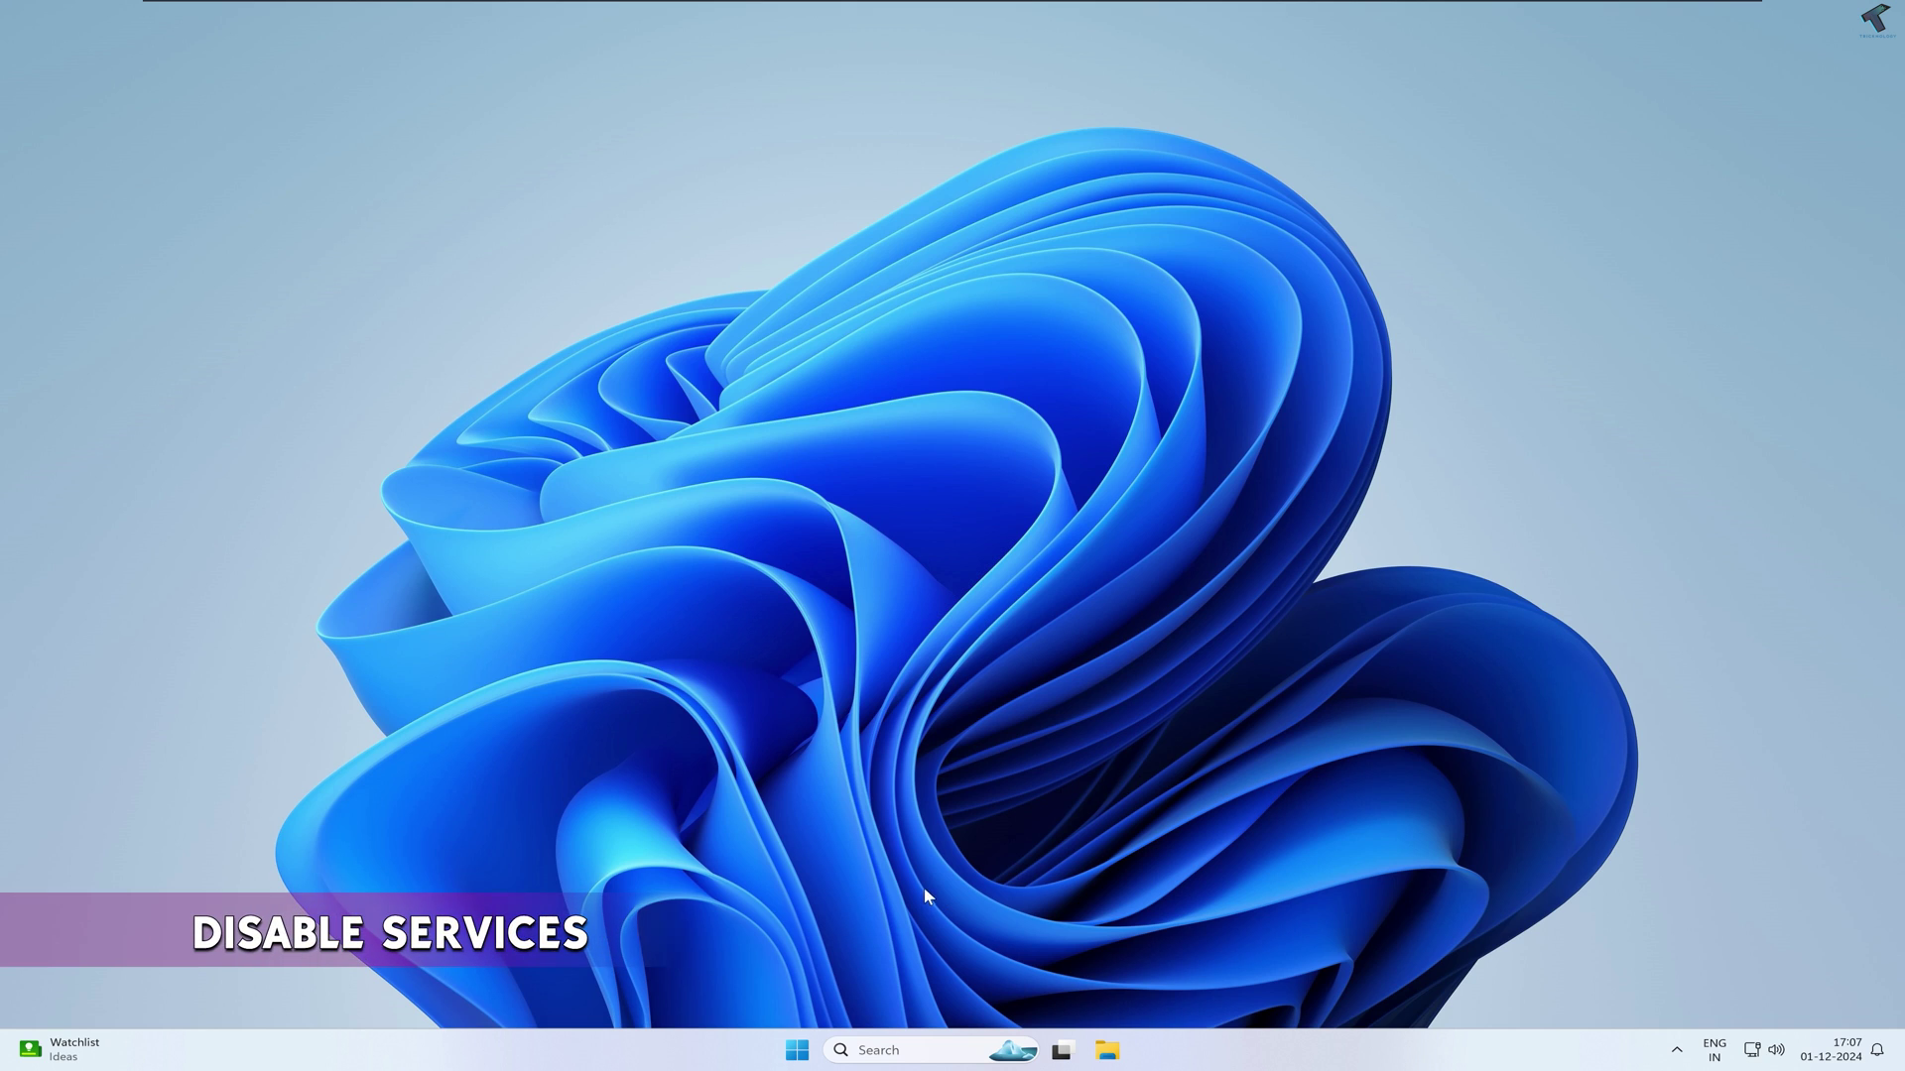
Open msconfig, tick Hide all Microsoft services on the Services tab, and confirm with OK.
click(799, 1053)
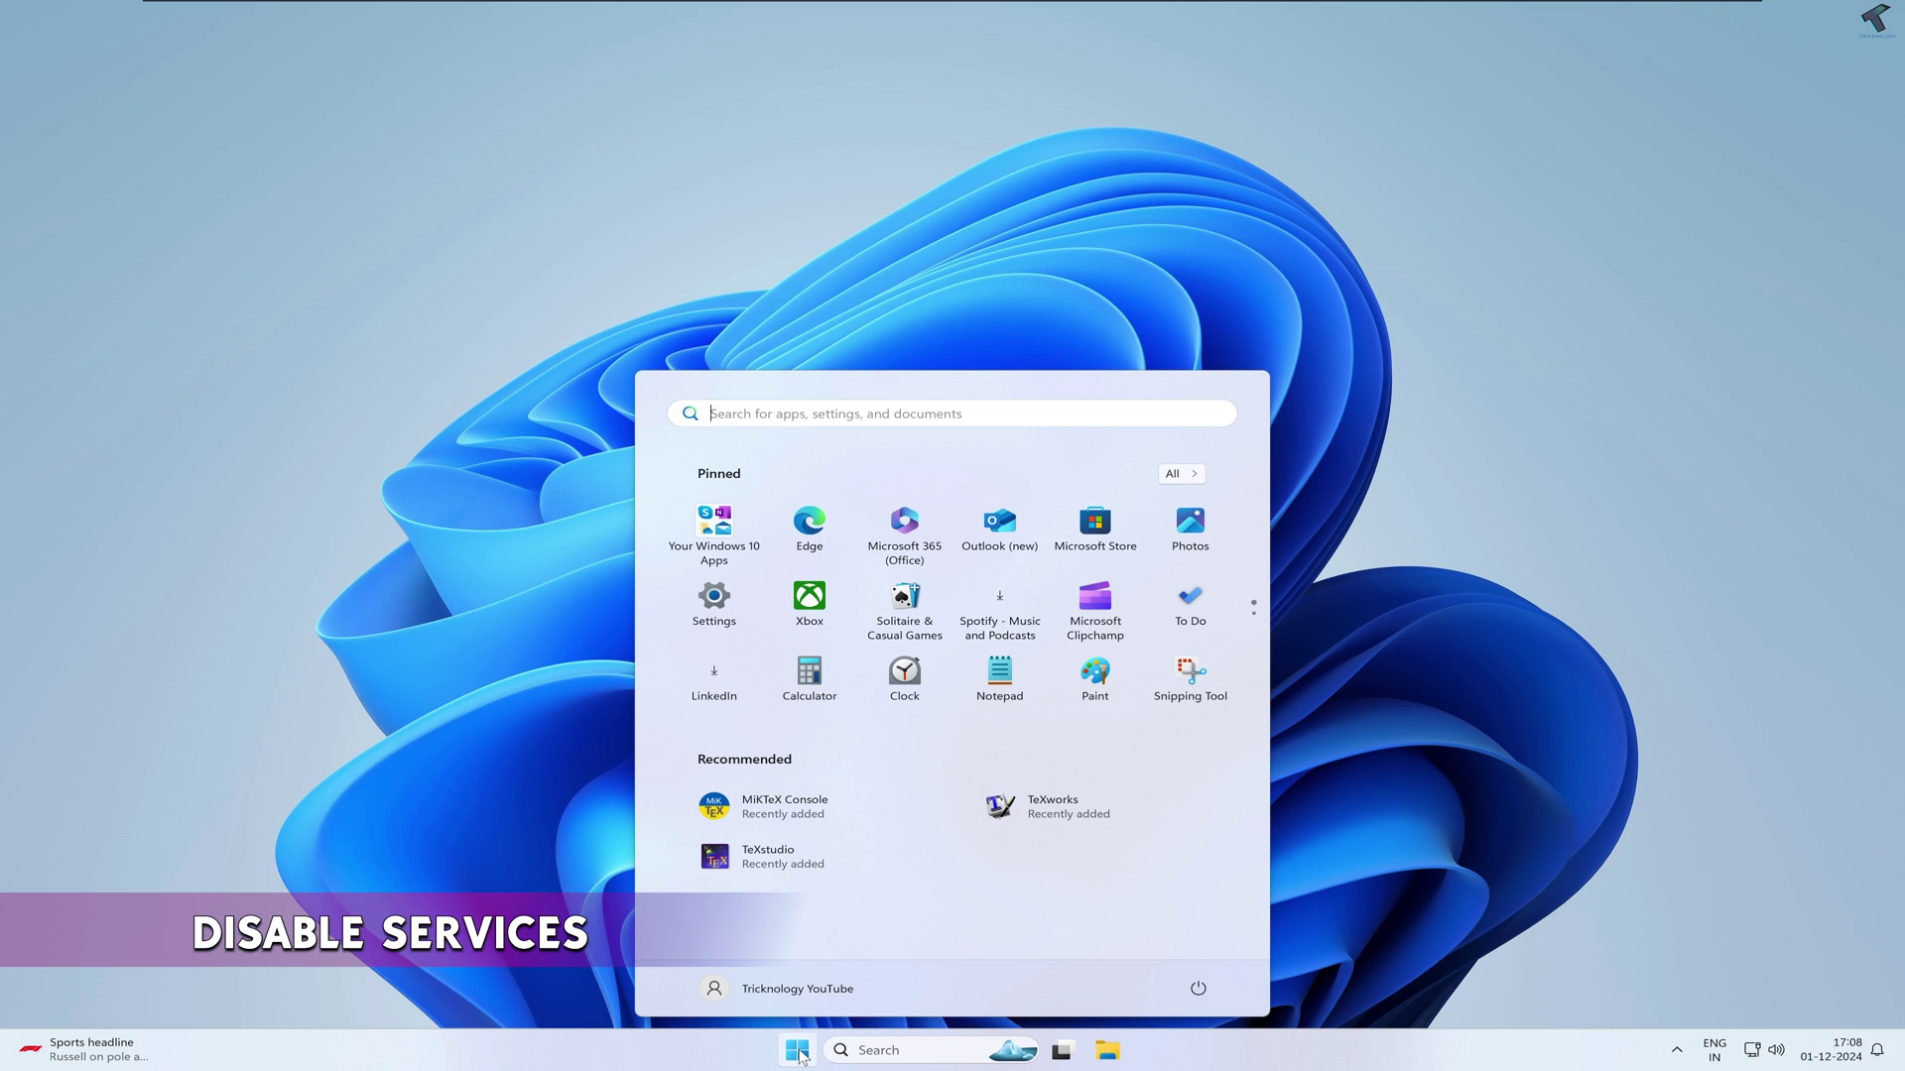
text(msco)
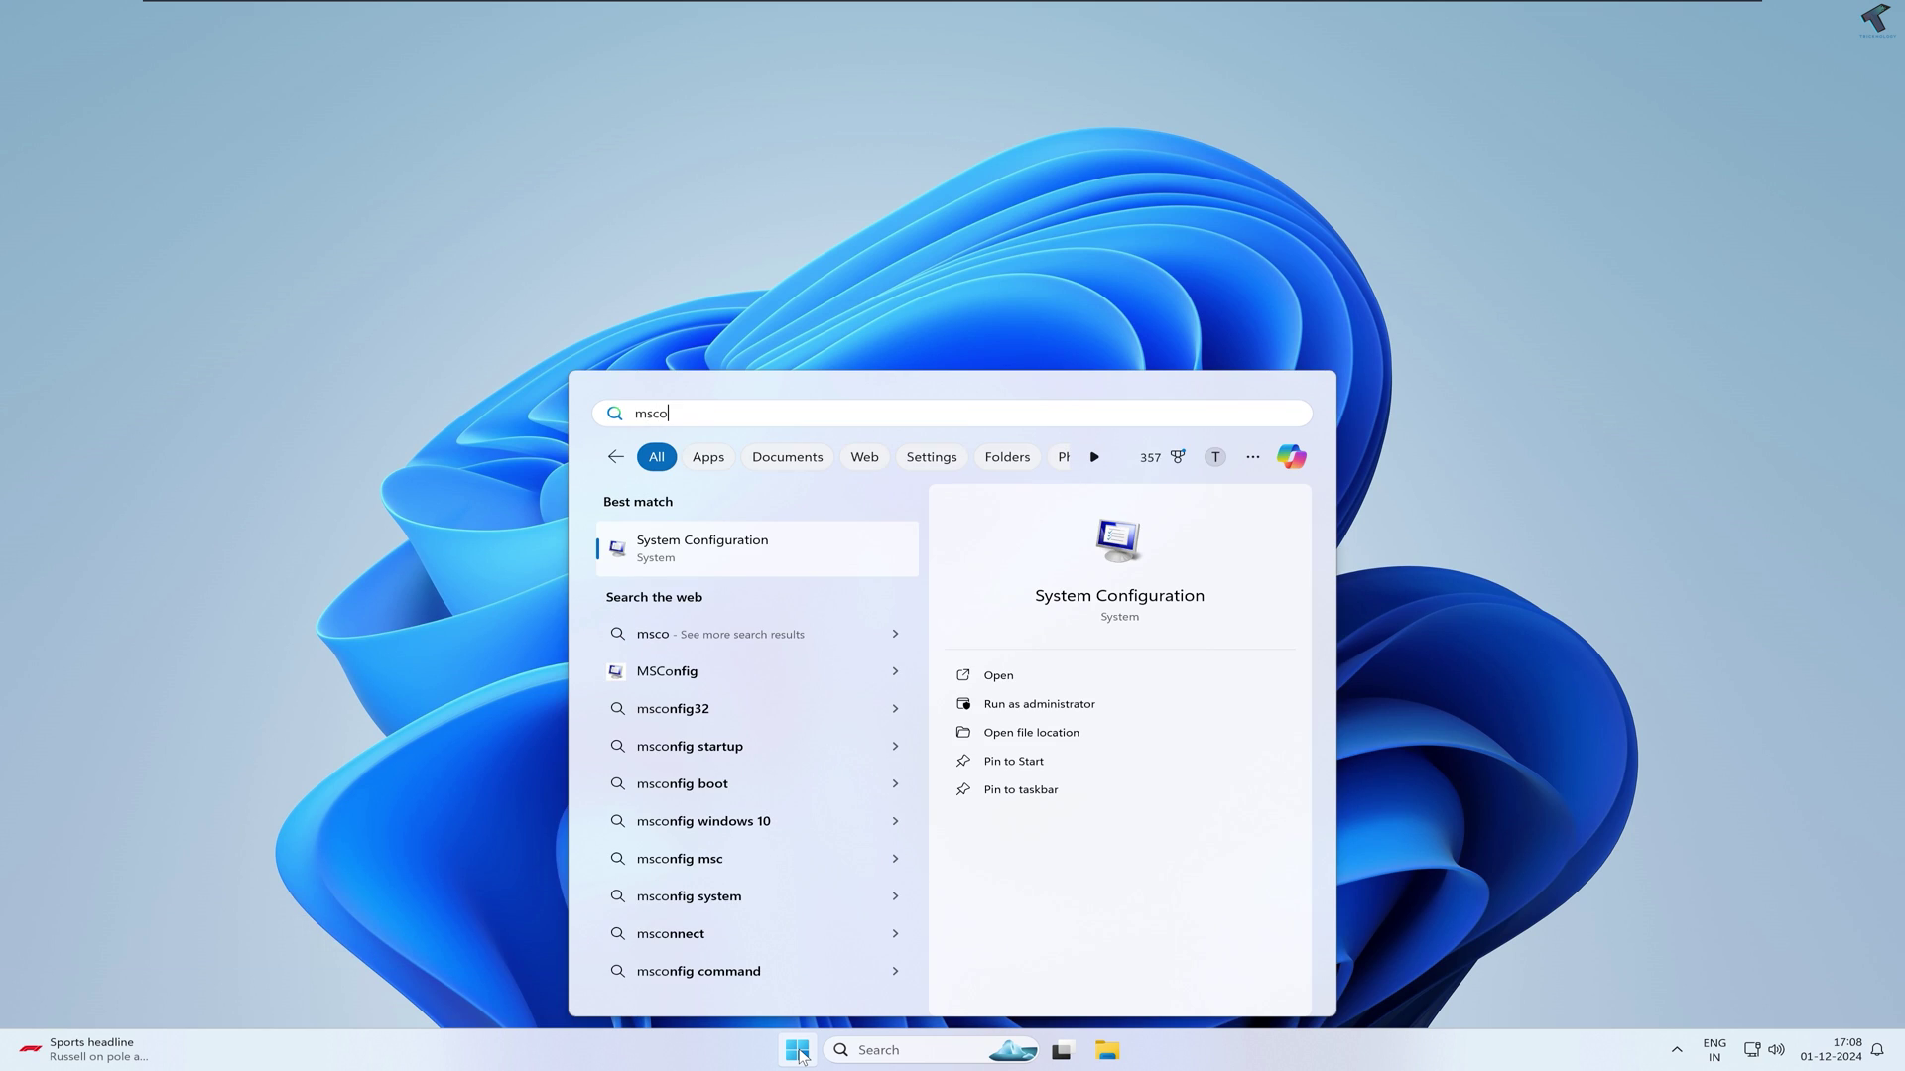
text(nfig)
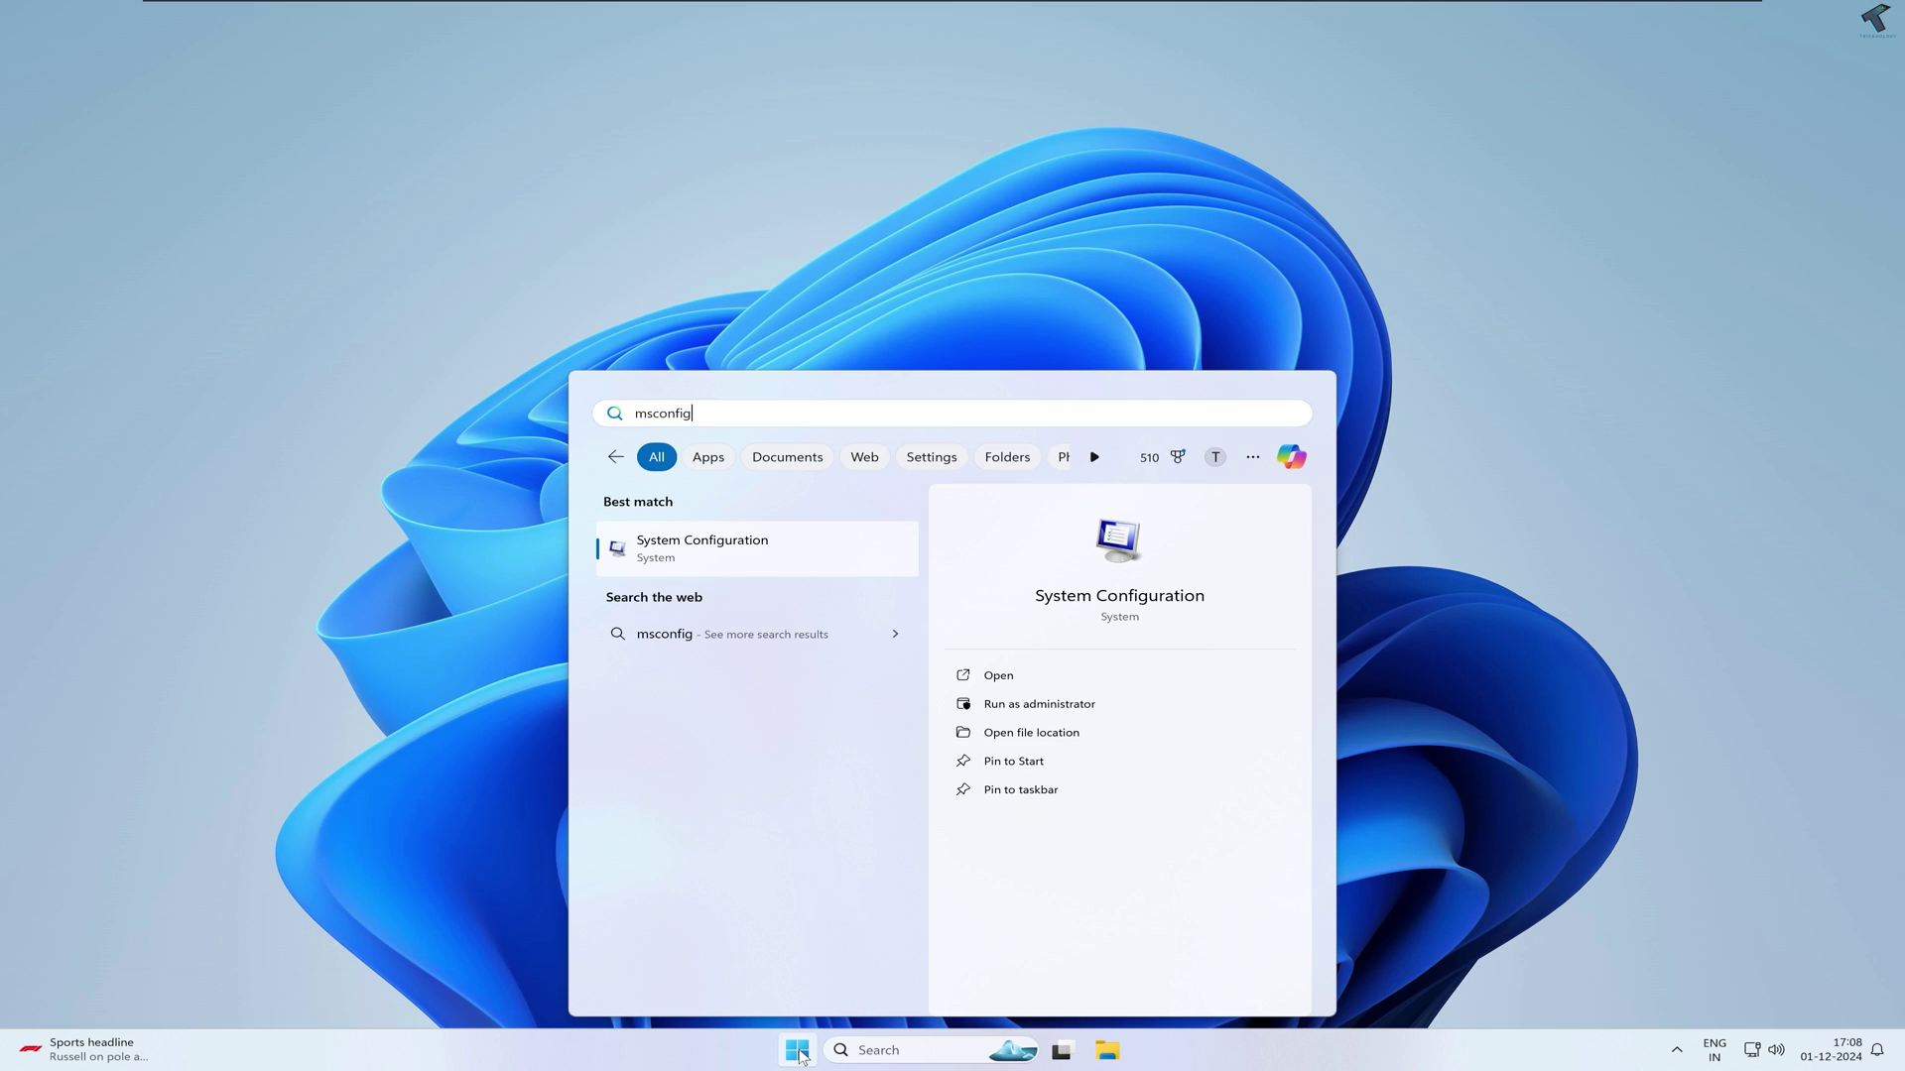
key(Return)
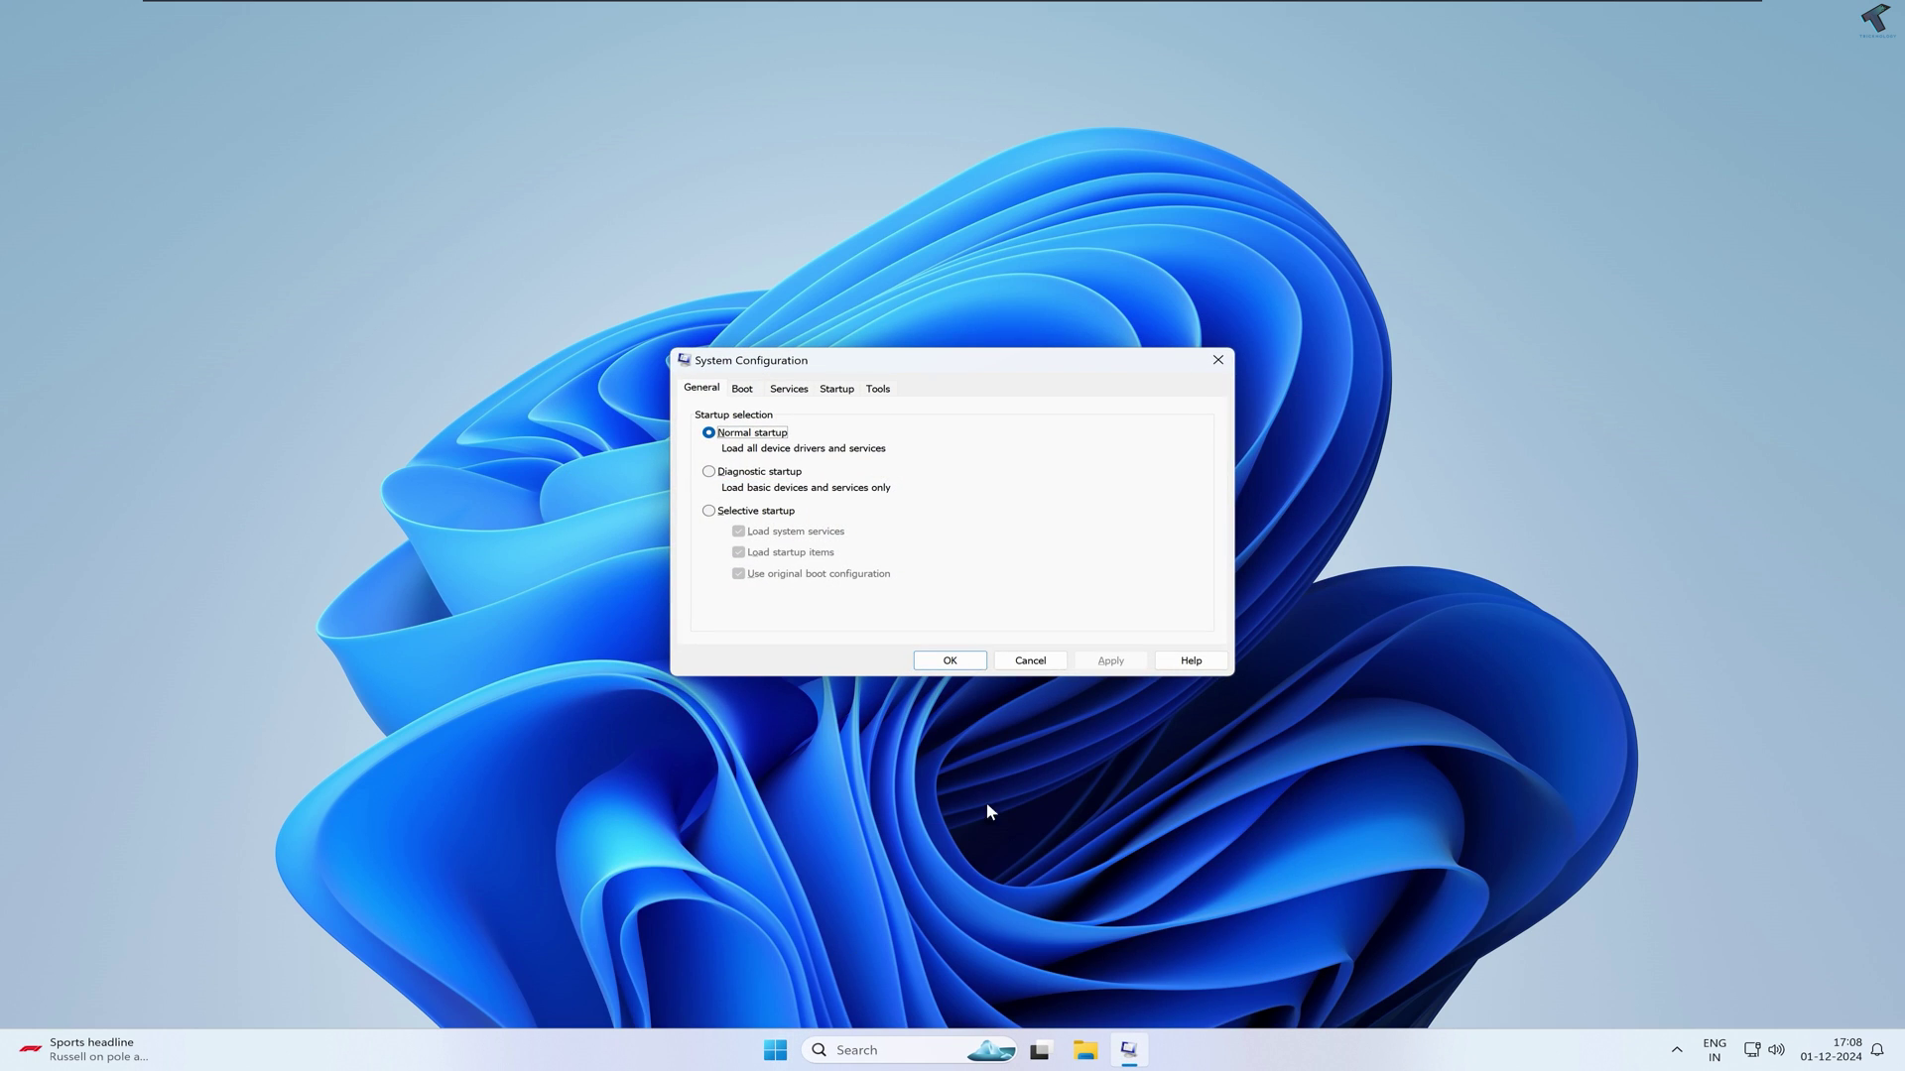
click(790, 396)
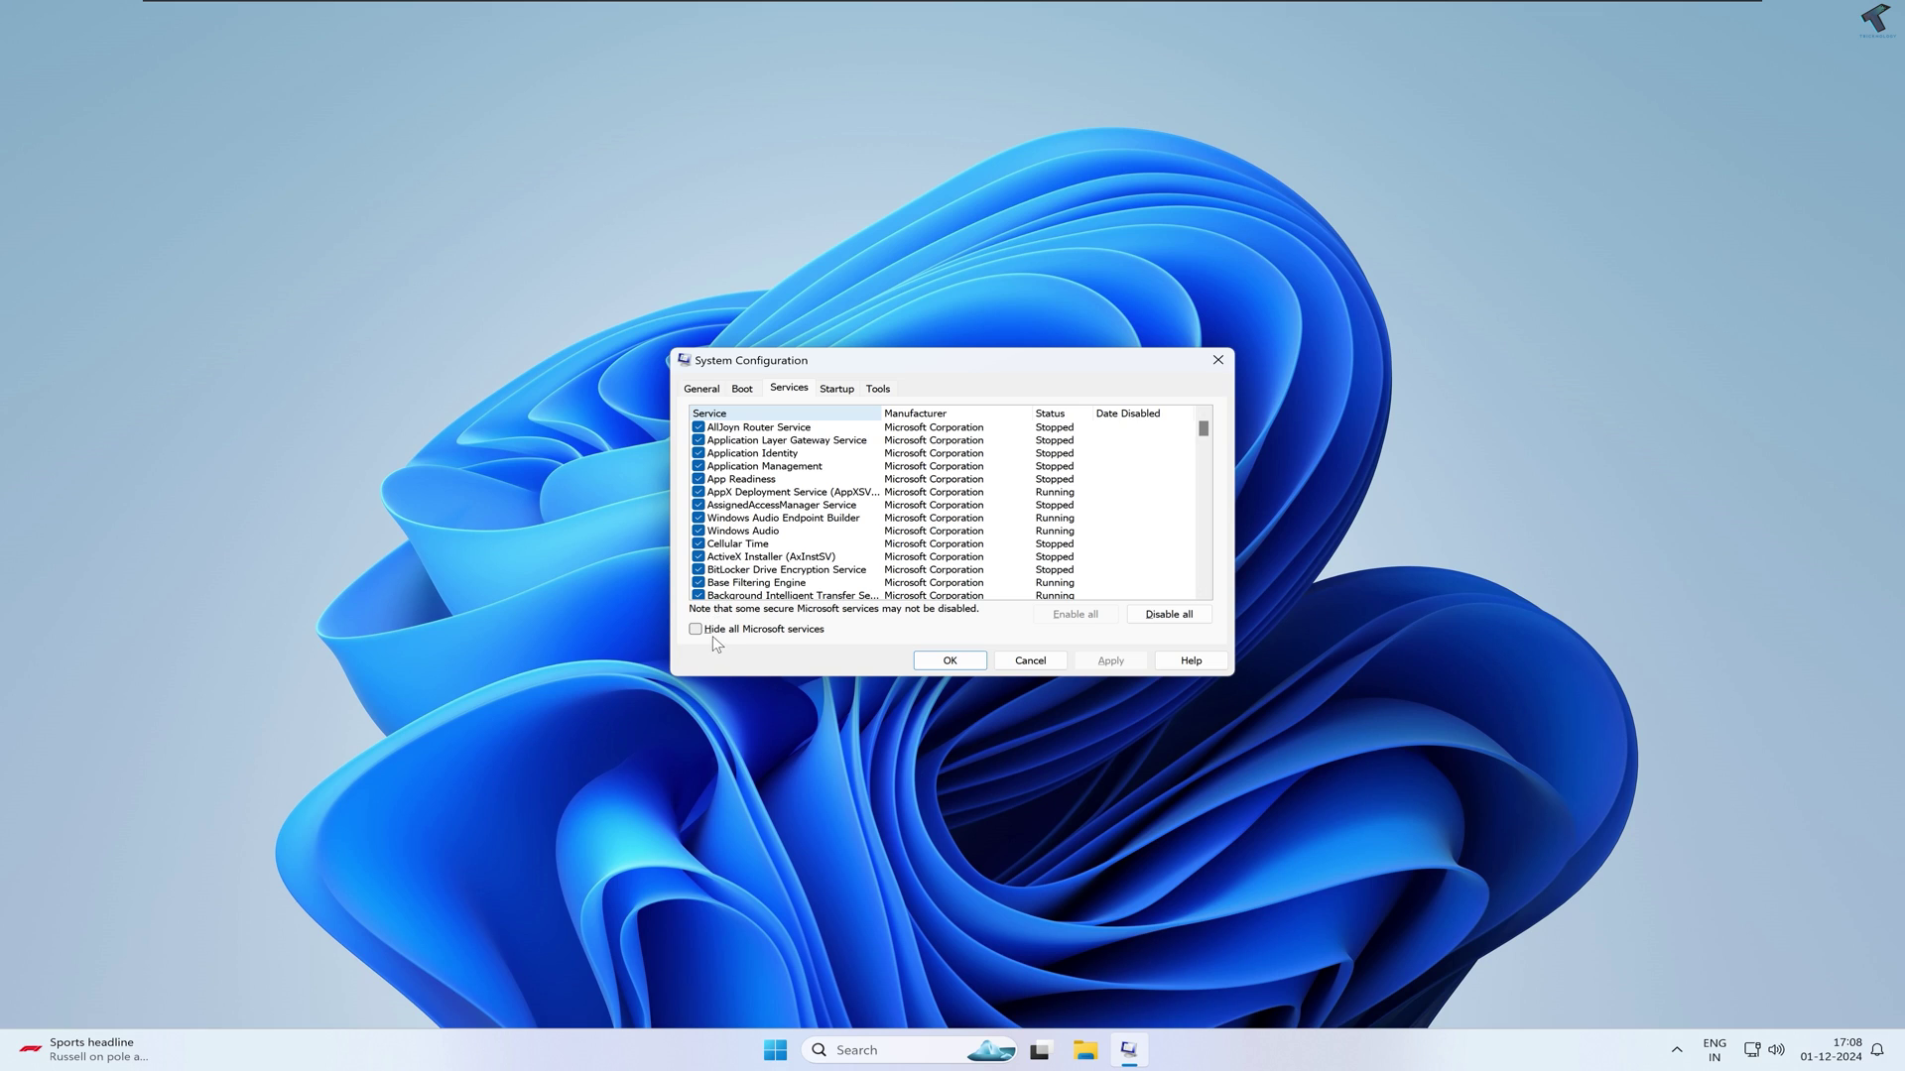
click(809, 633)
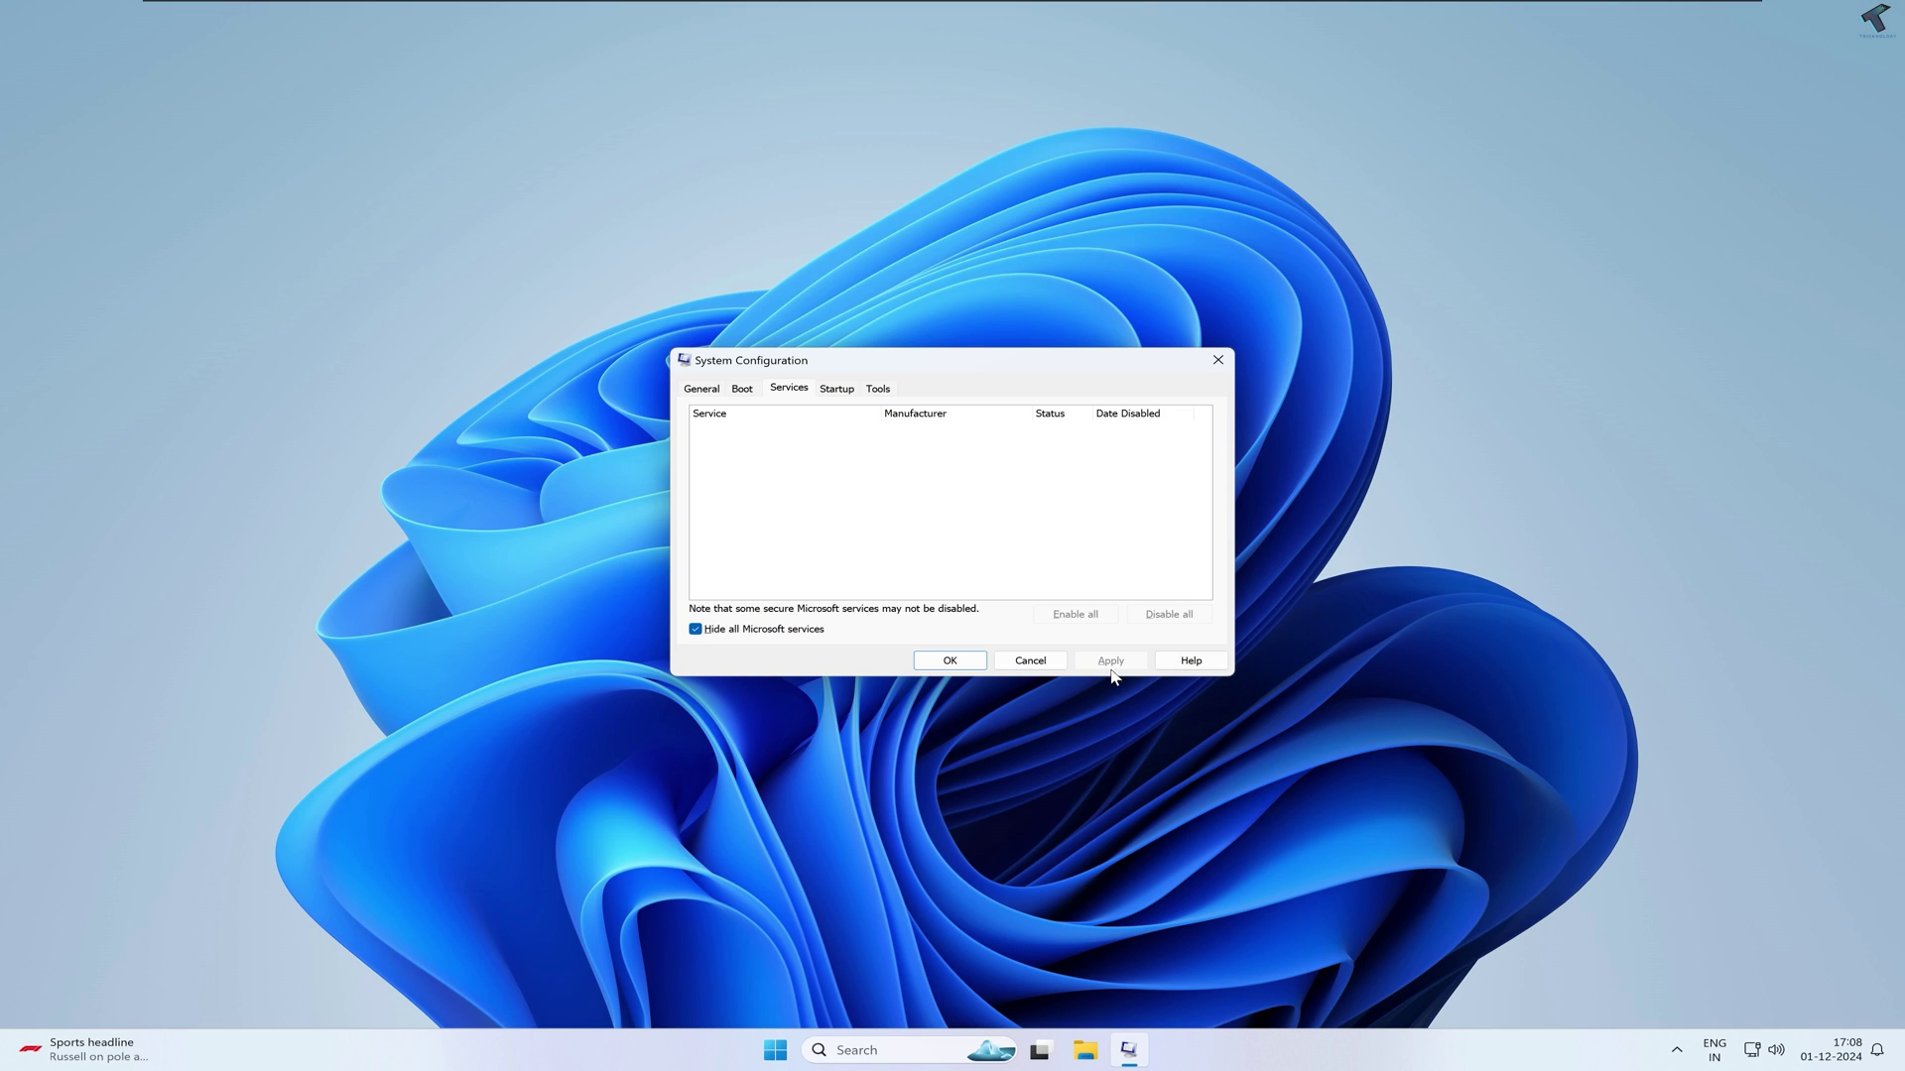
click(950, 661)
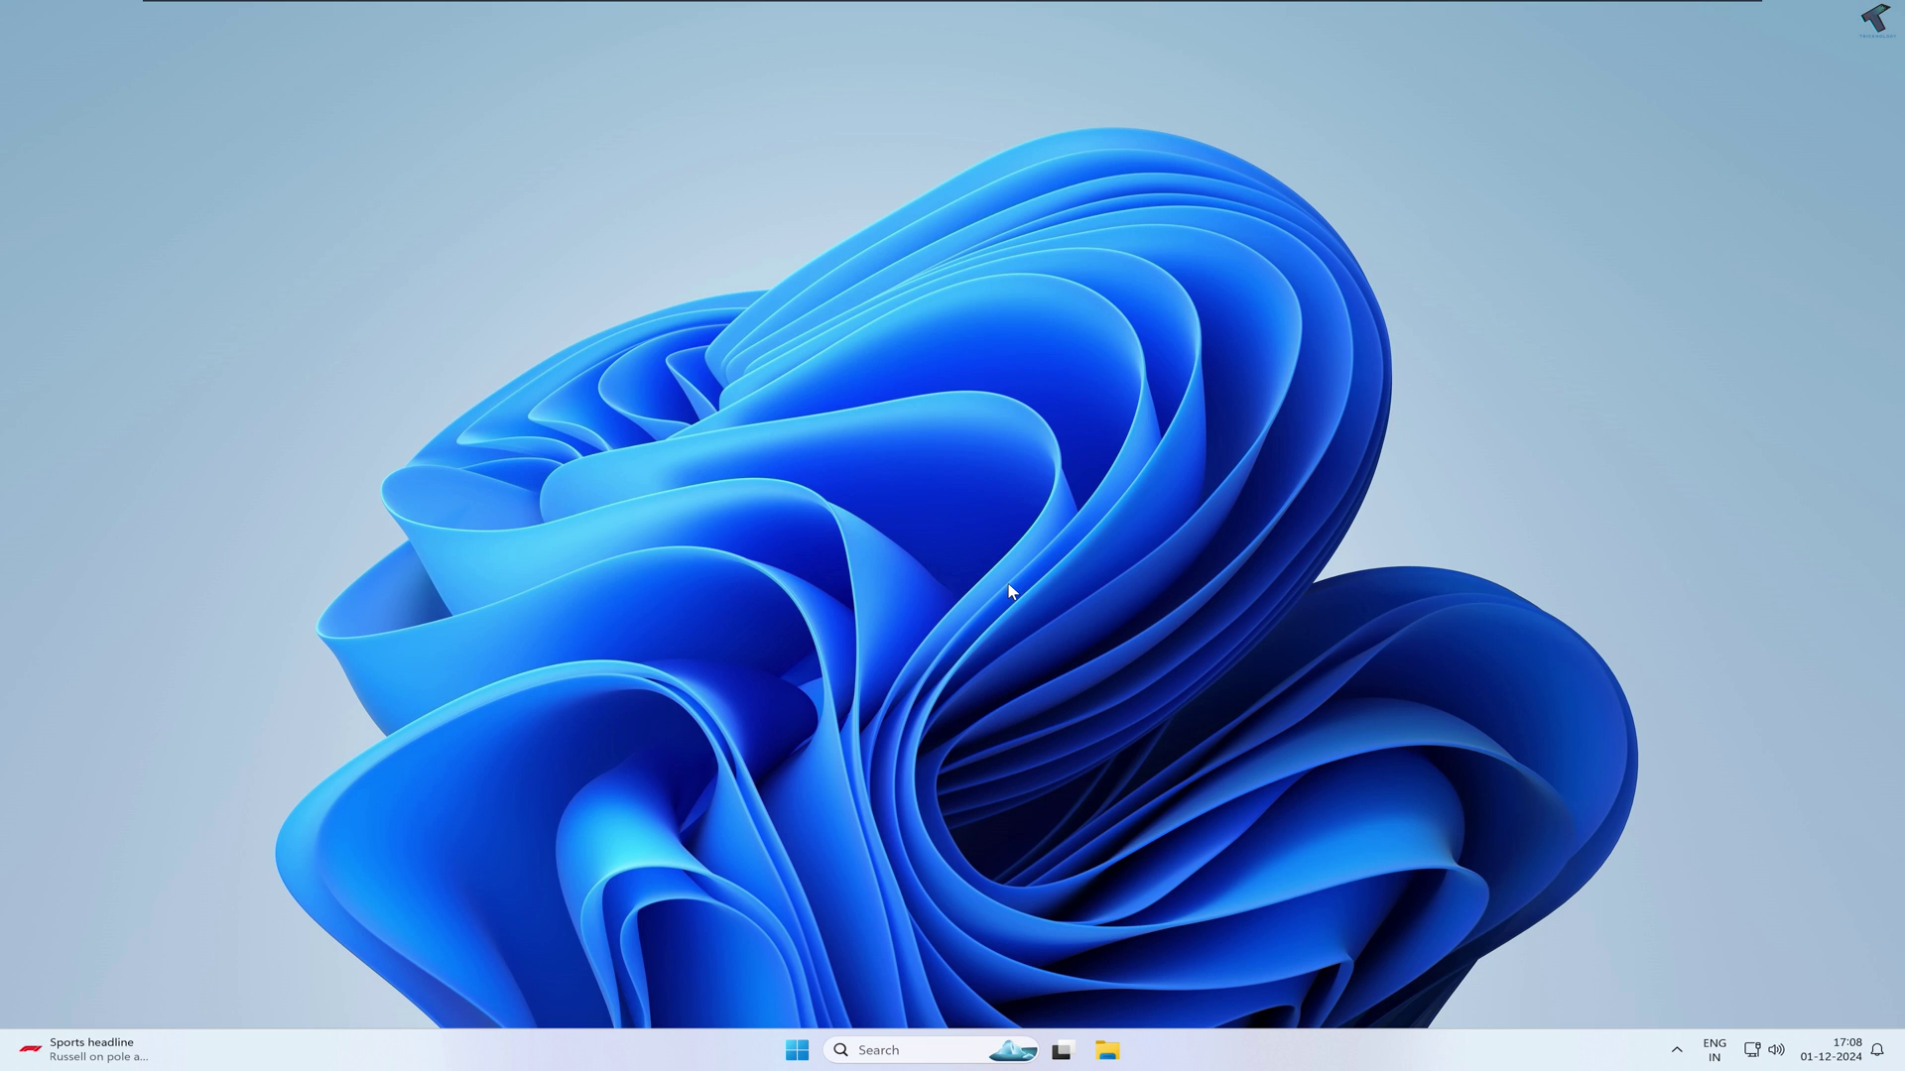
Launch Command Prompt as administrator, approving the UAC prompt.
click(800, 1052)
text(cmd)
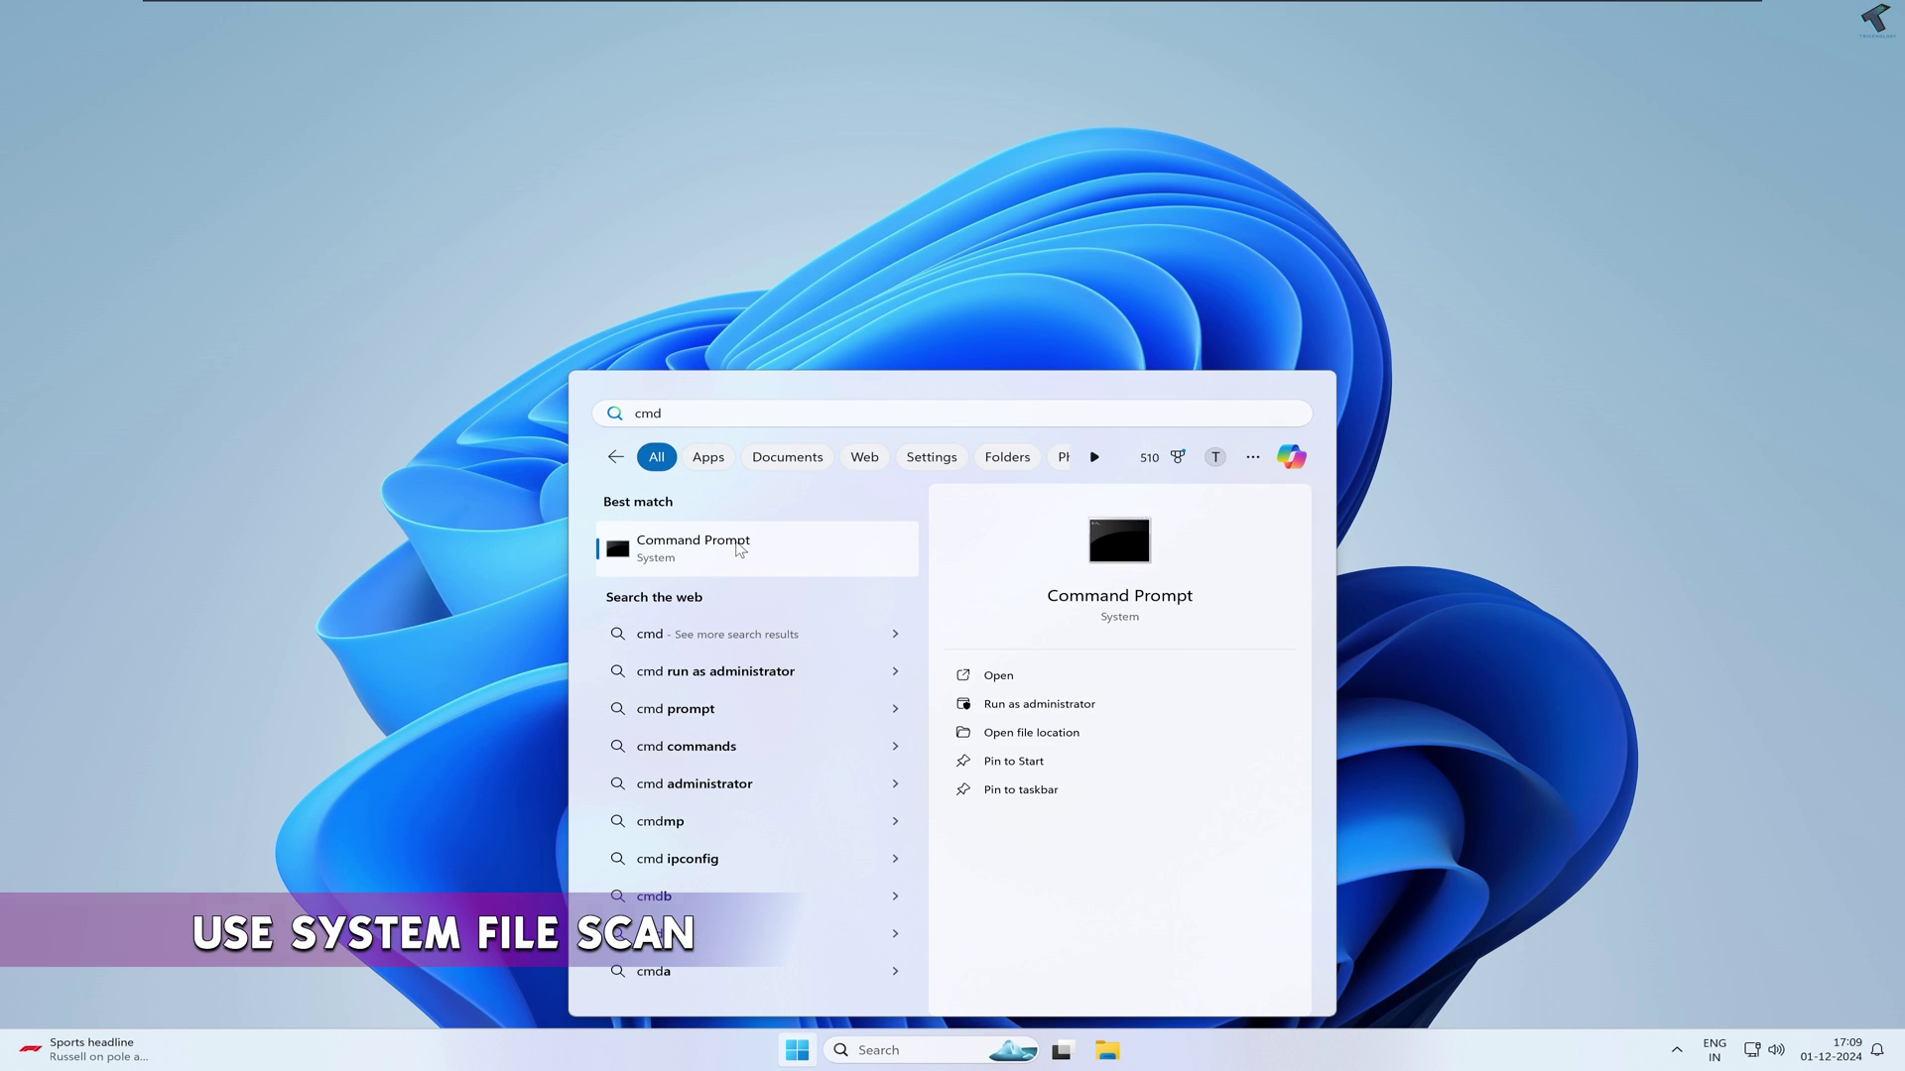
right_click(739, 547)
click(797, 568)
click(836, 670)
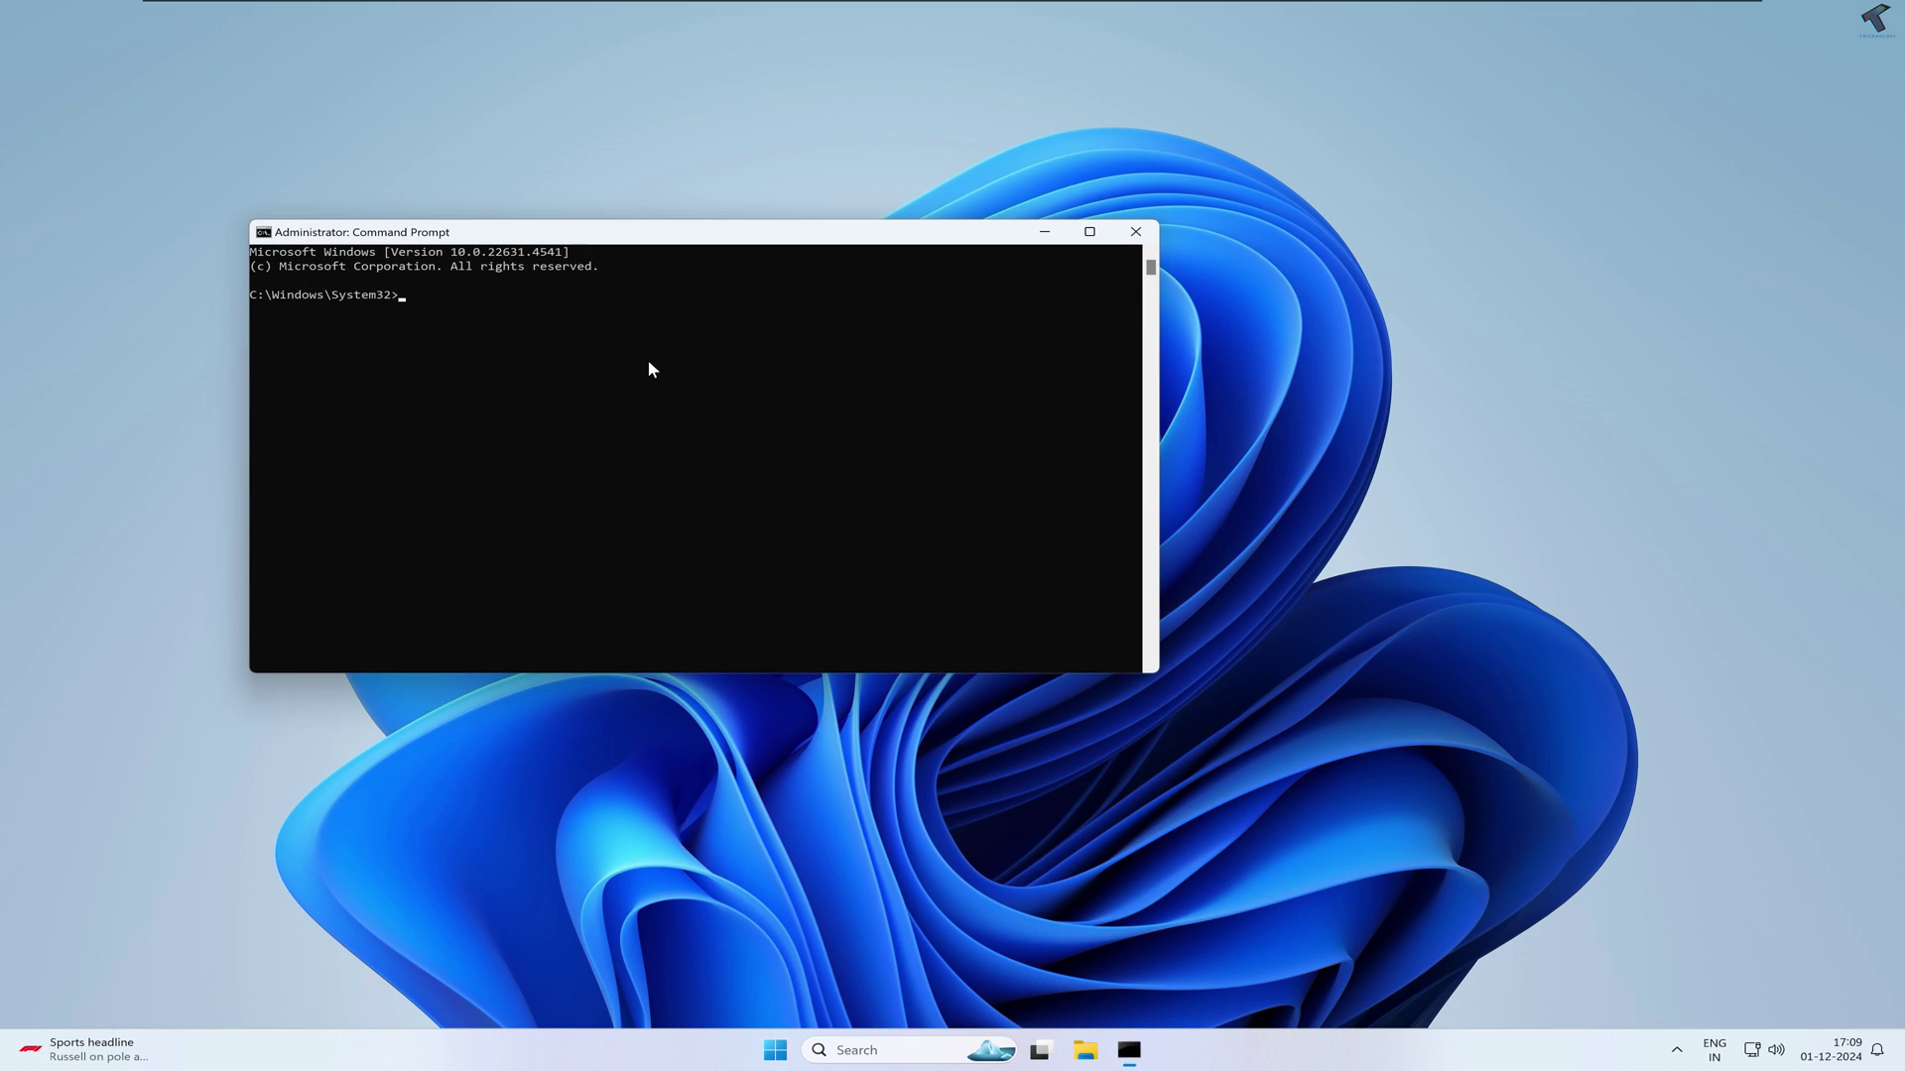
Run 'sfc /scannow' to start the system file check.
scroll(691, 529, up, 3)
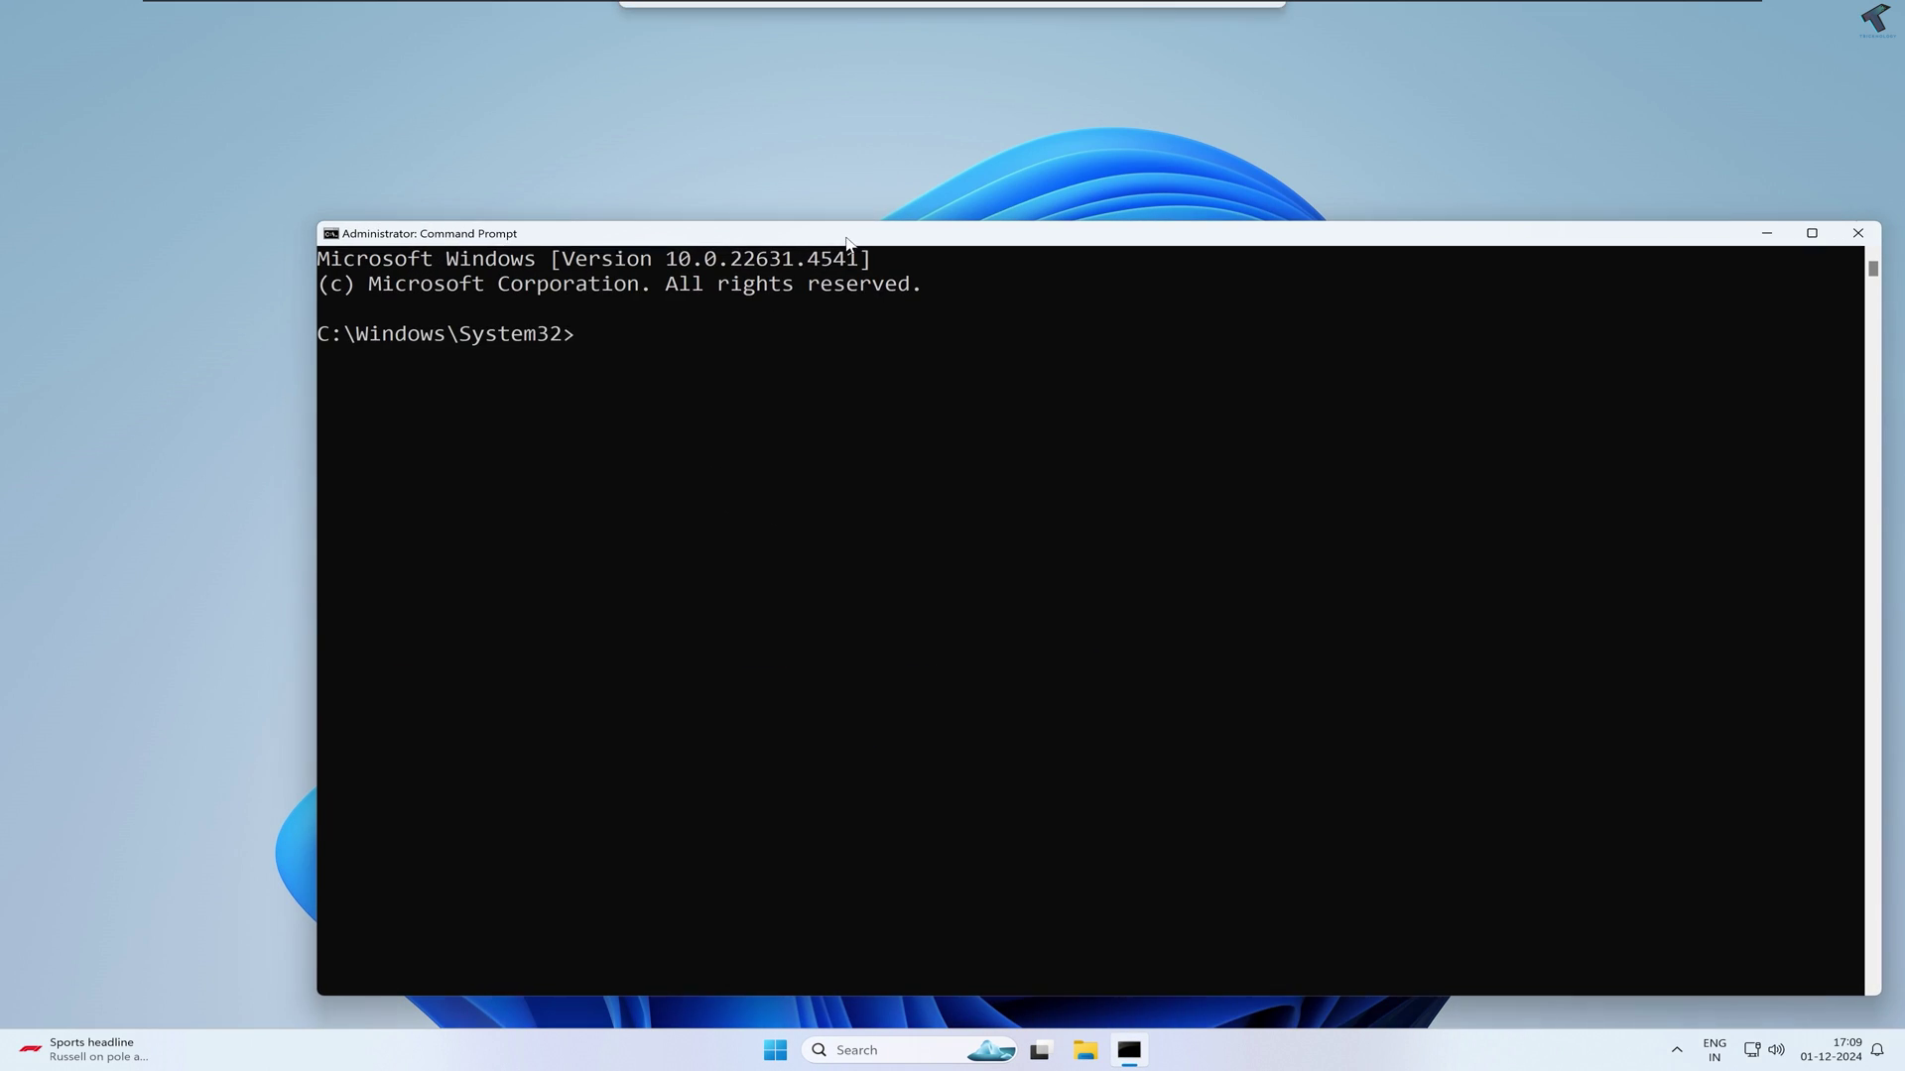
text(sfc /scannow)
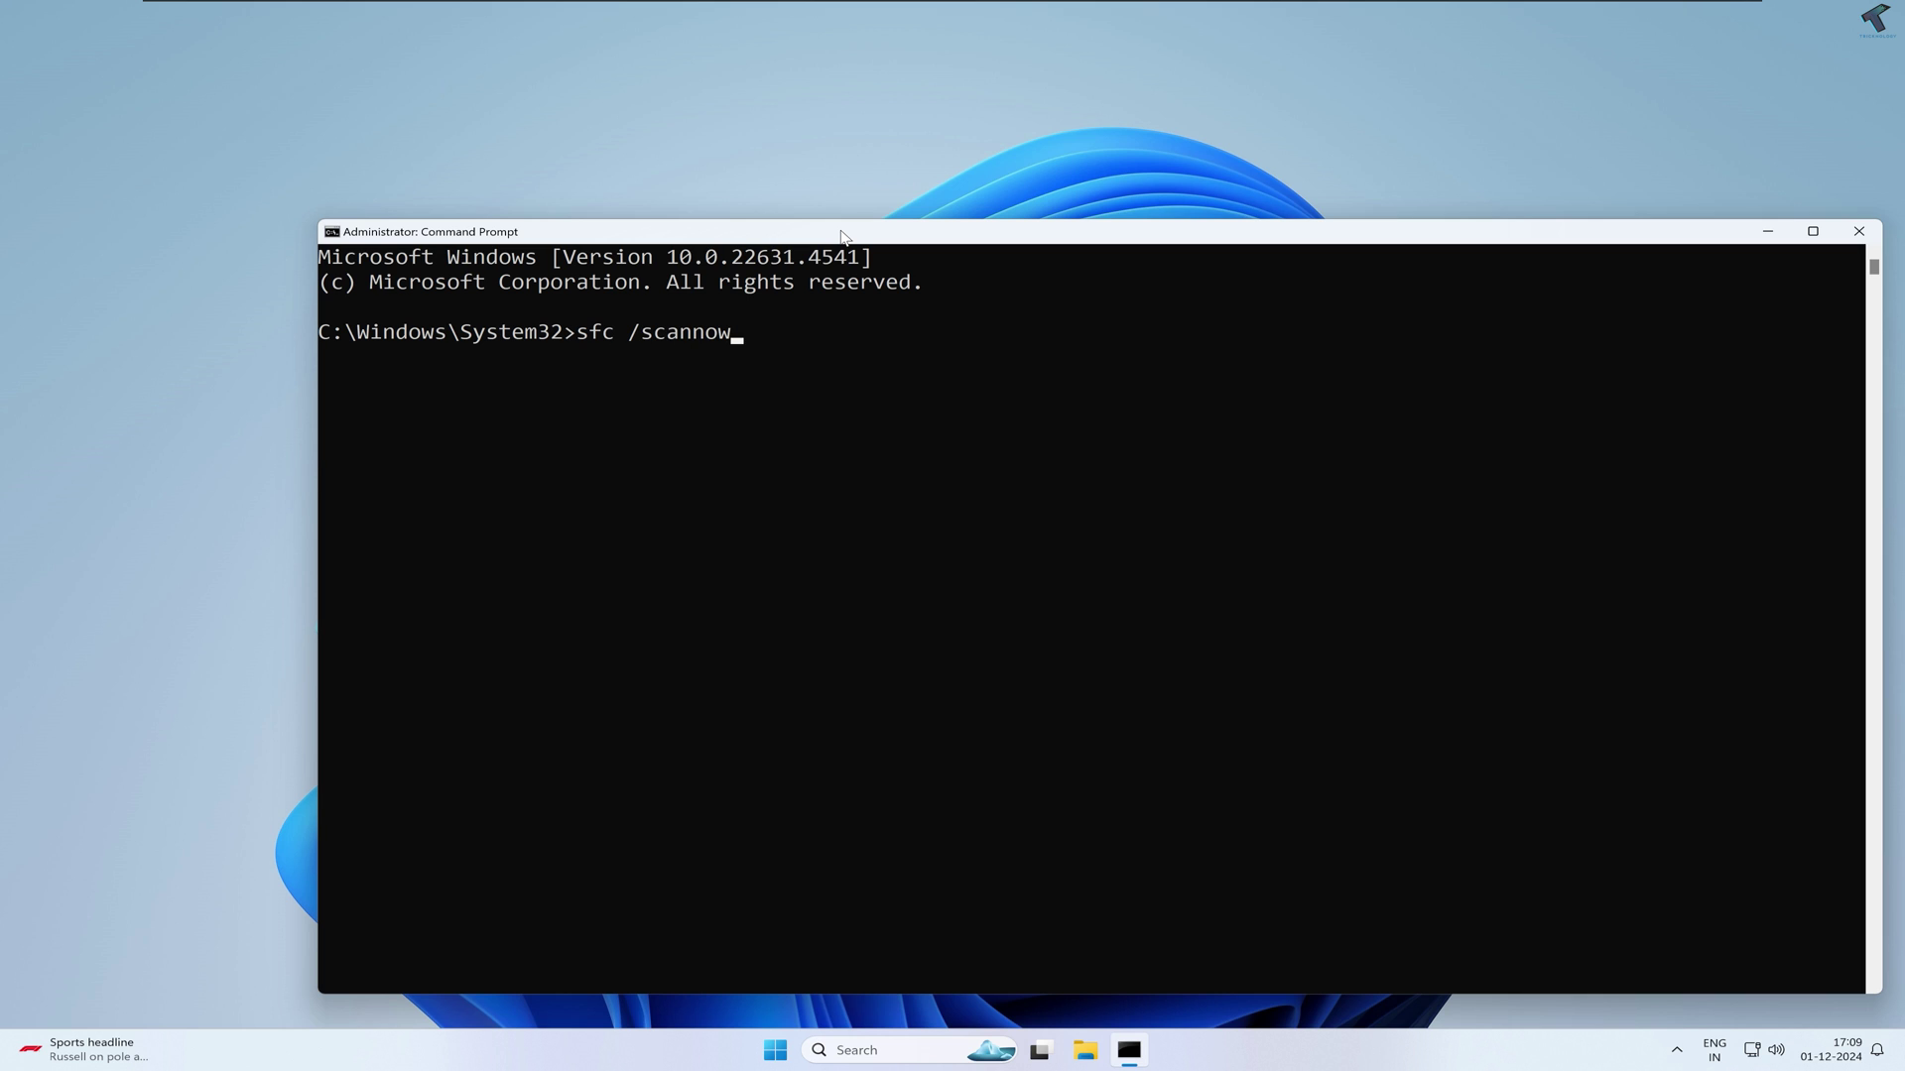
key(Return)
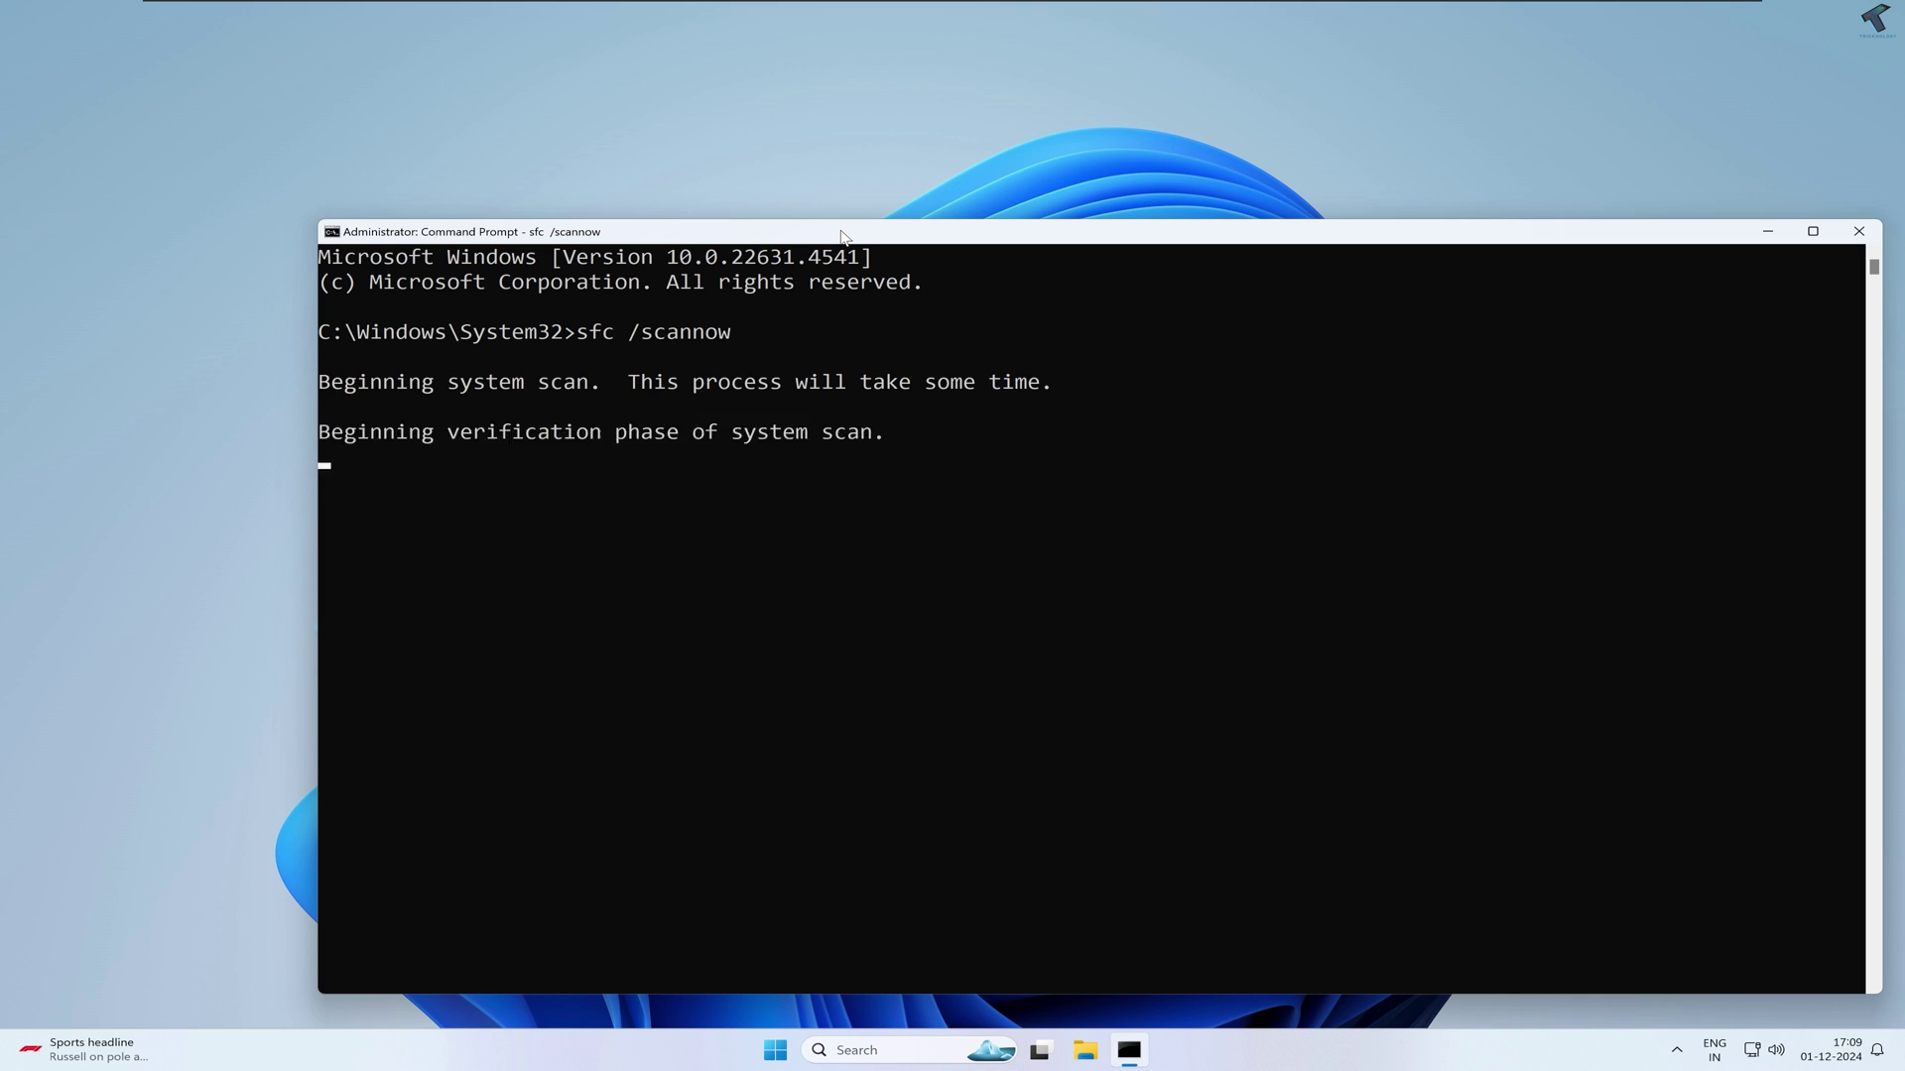